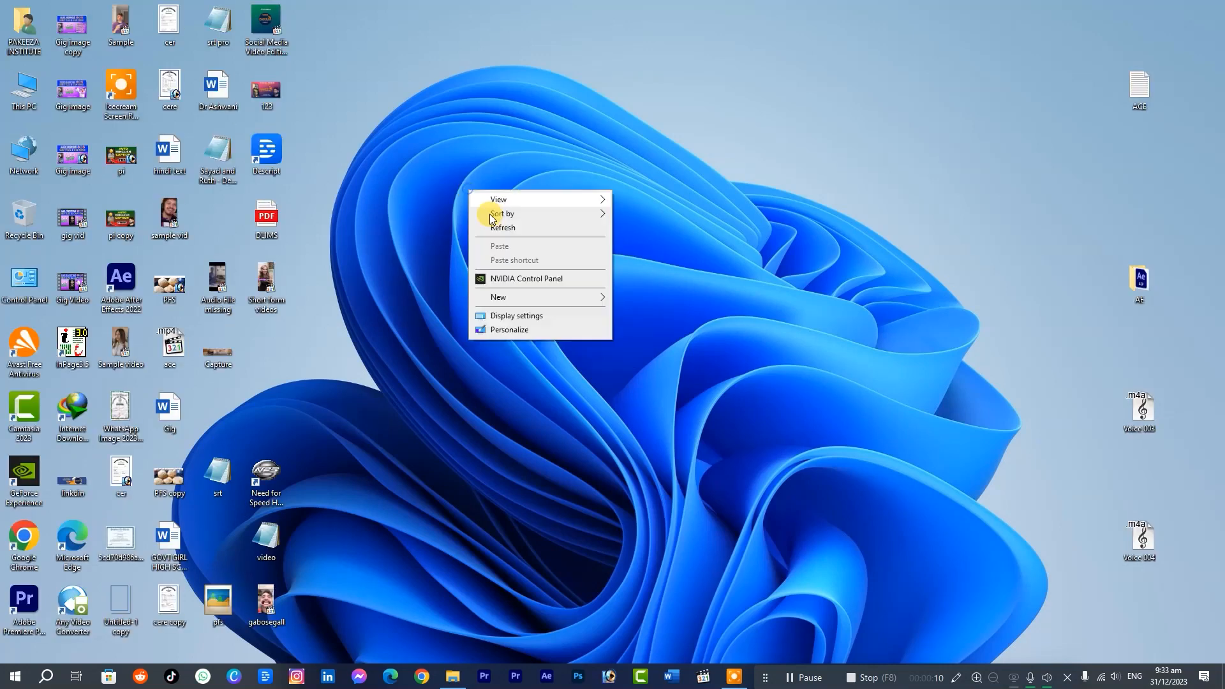
Step: Start Premiere Pro and open the recent project named Untitled
left_click(516, 676)
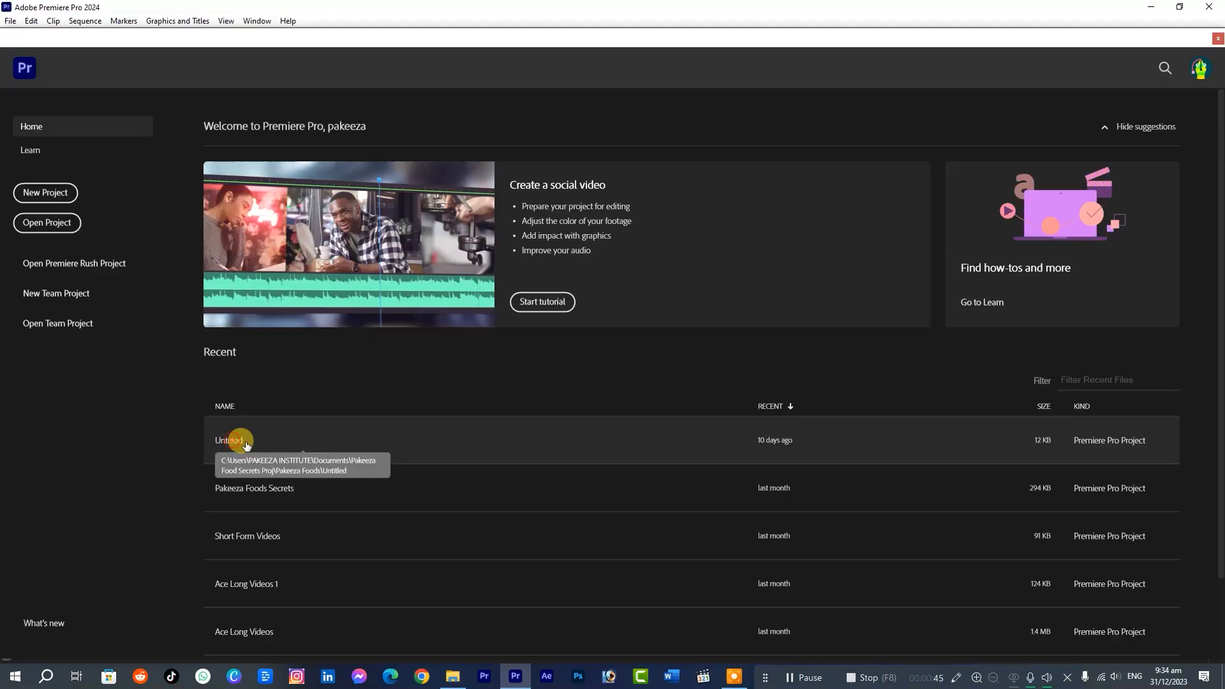
left_click(232, 439)
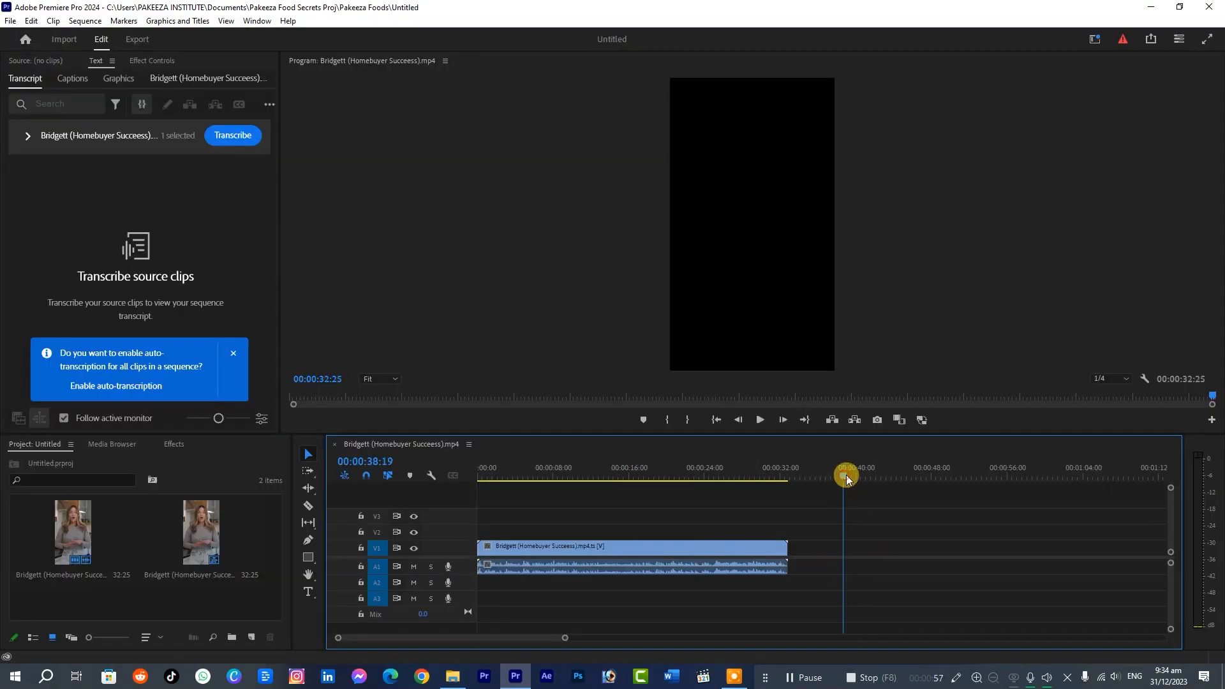
Step: Add the Indian Hindi Text to Speech audio file from the Downloads Music folder to track A1, after the existing video clip
left_click_drag(846, 475, 849, 474)
left_click_drag(533, 640, 551, 640)
left_click(452, 676)
right_click(283, 240)
left_click(293, 291)
right_click(232, 236)
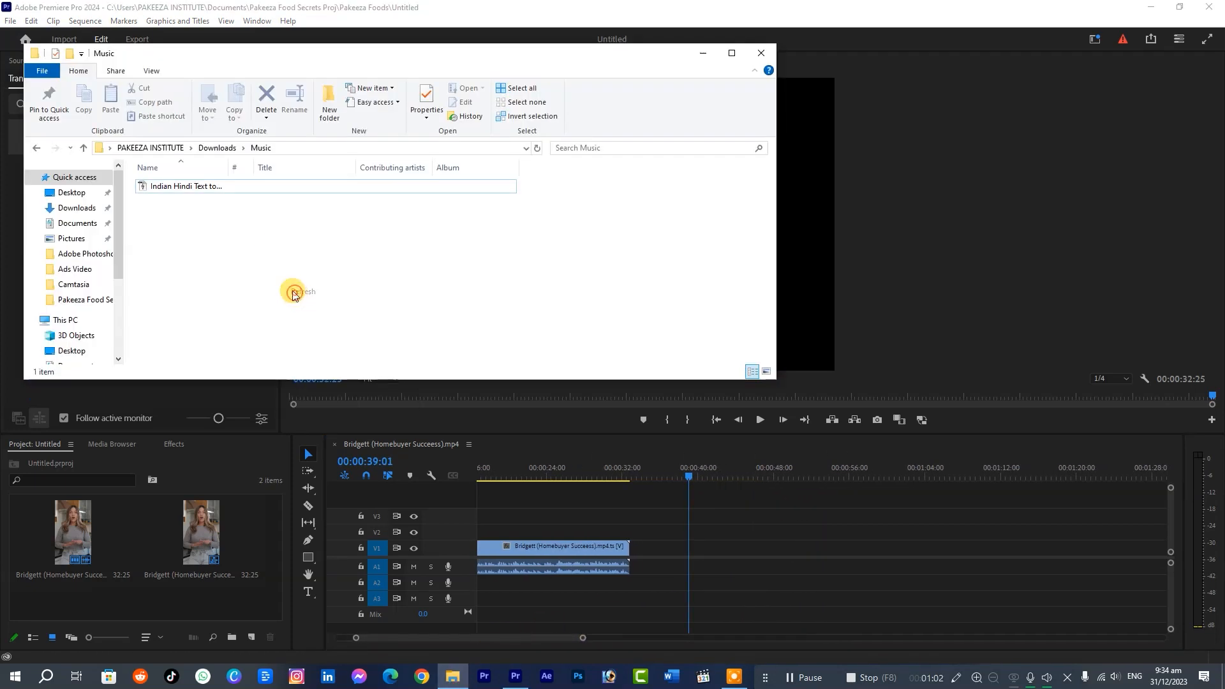
left_click(261, 291)
left_click_drag(153, 186, 712, 540)
left_click(452, 677)
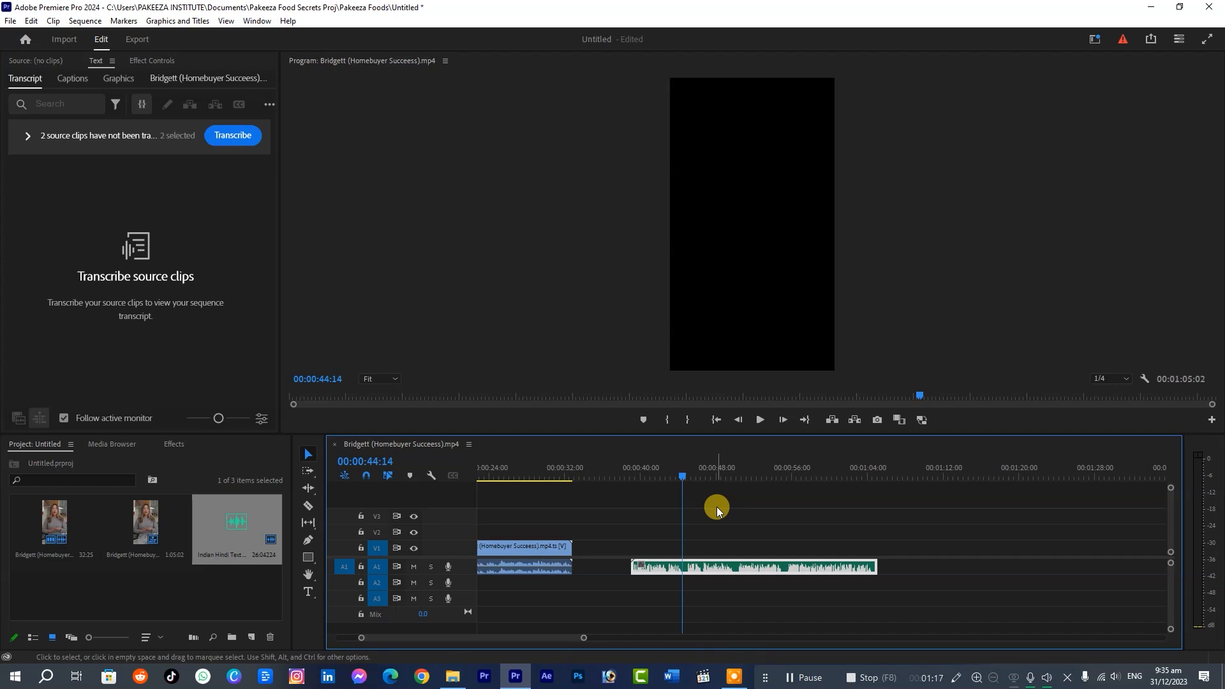
left_click(717, 506)
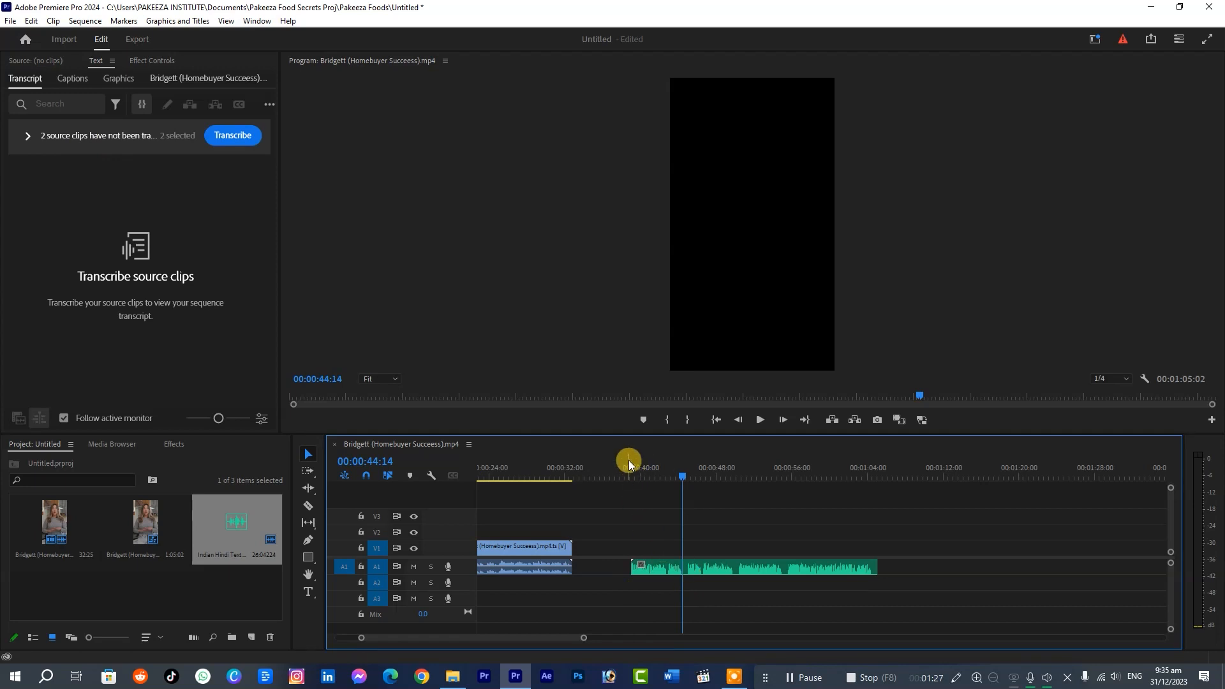
Step: Mark an in point at the start and an out point at the end of the Hindi audio clip in the sequence
left_click_drag(628, 469, 633, 469)
key("i")
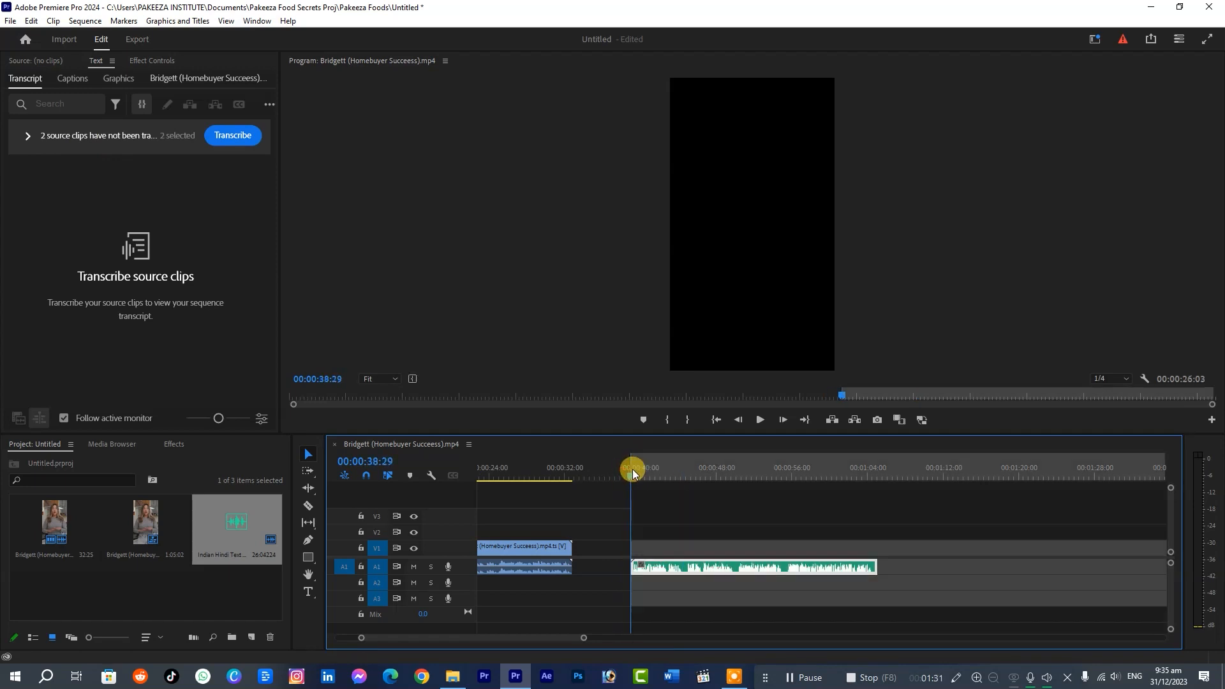
left_click(875, 473)
key("o")
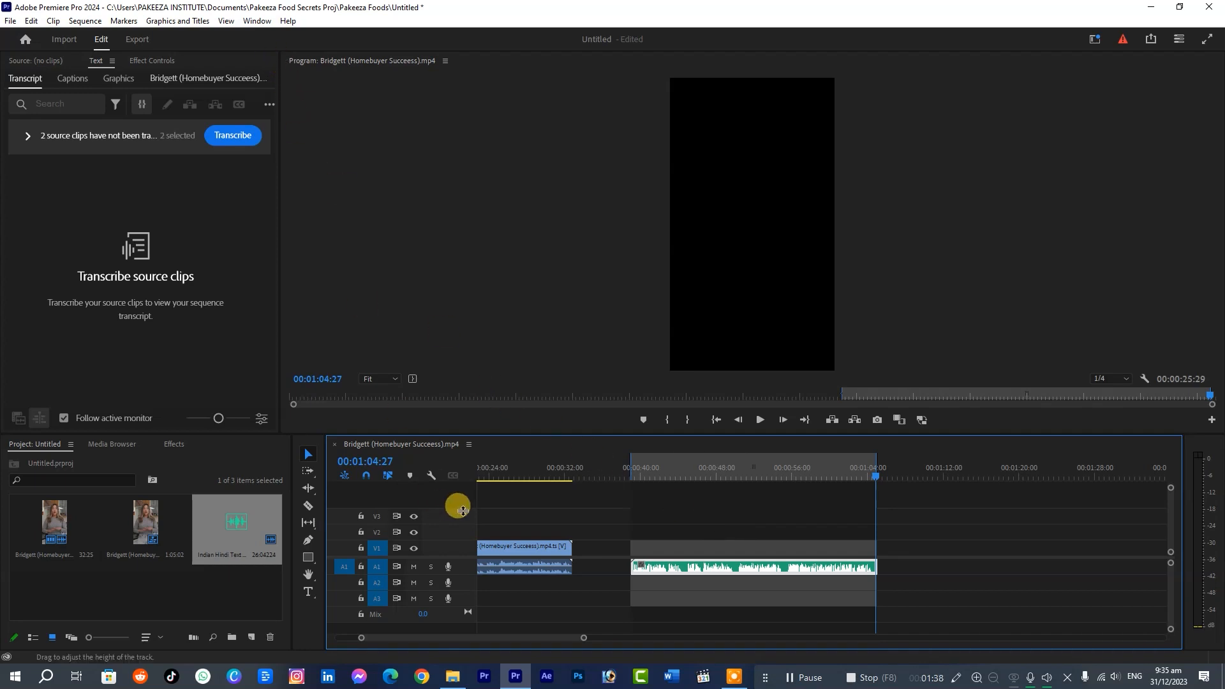
left_click(906, 515)
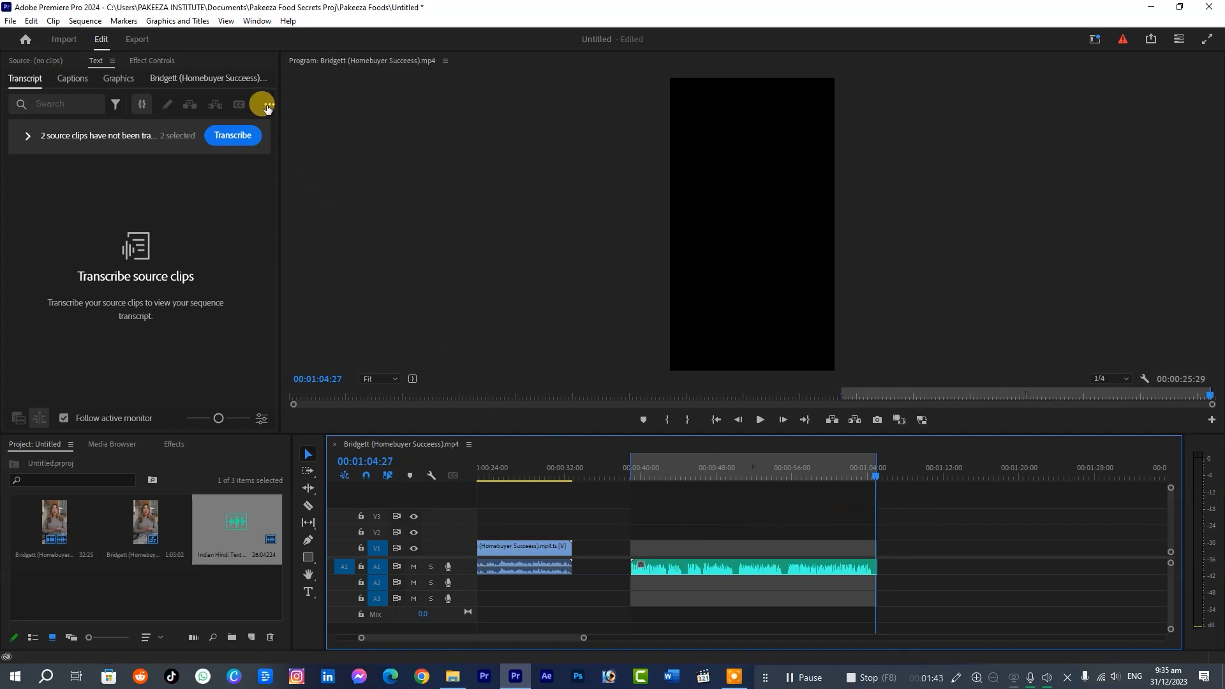
Step: Exclude the Bridgett (Homebuyer Success) clip from the source clips selected for transcription
left_click(27, 135)
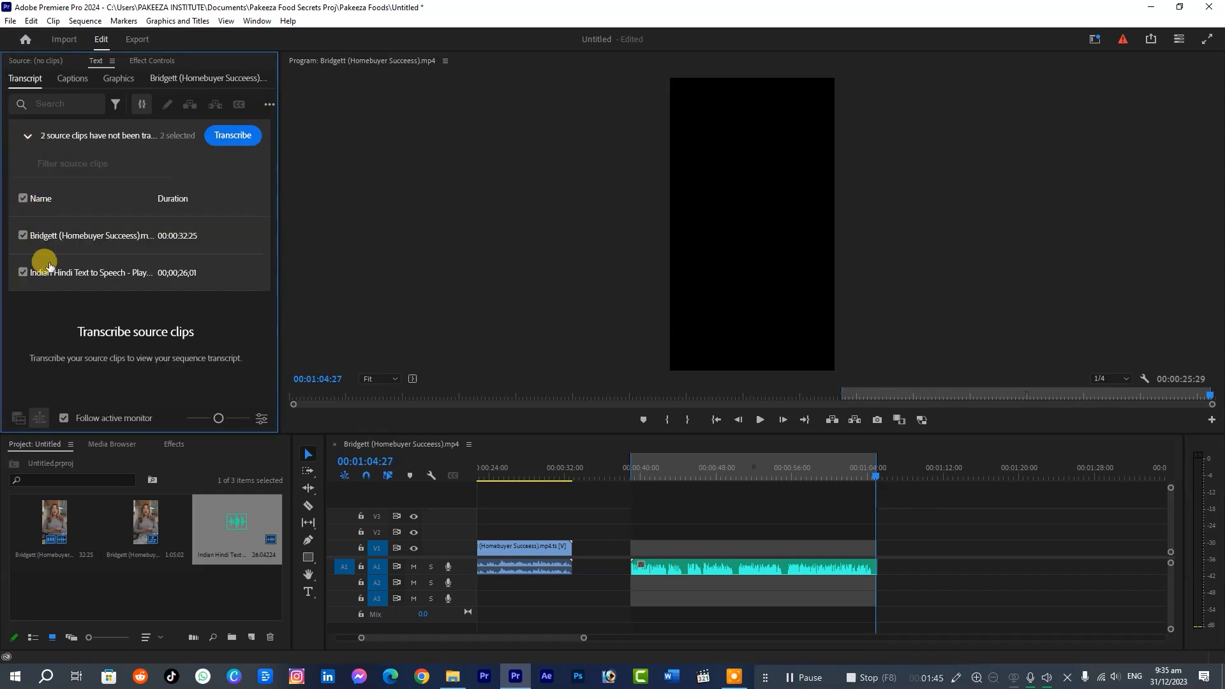
left_click(23, 236)
left_click(27, 137)
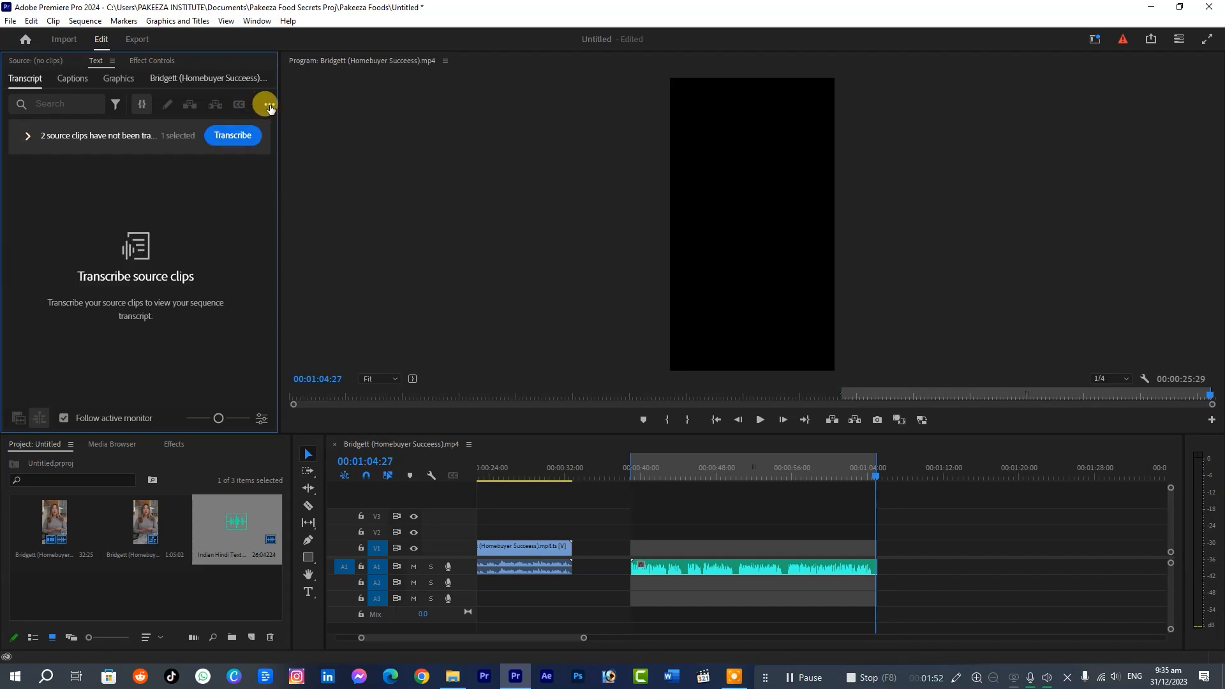
Step: Examine the languages offered in the static transcript's Transcription Preferences for Hindi, then cancel without transcribing
left_click(268, 105)
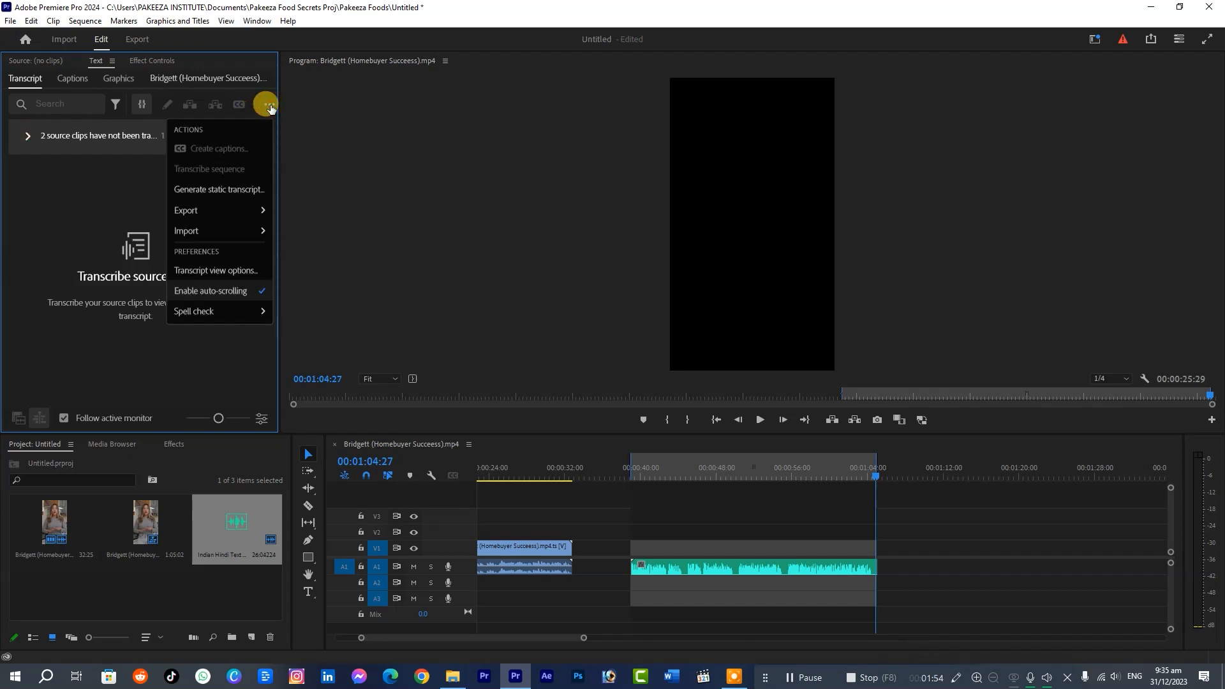
left_click(229, 190)
left_click_drag(557, 254, 224, 168)
left_click(123, 272)
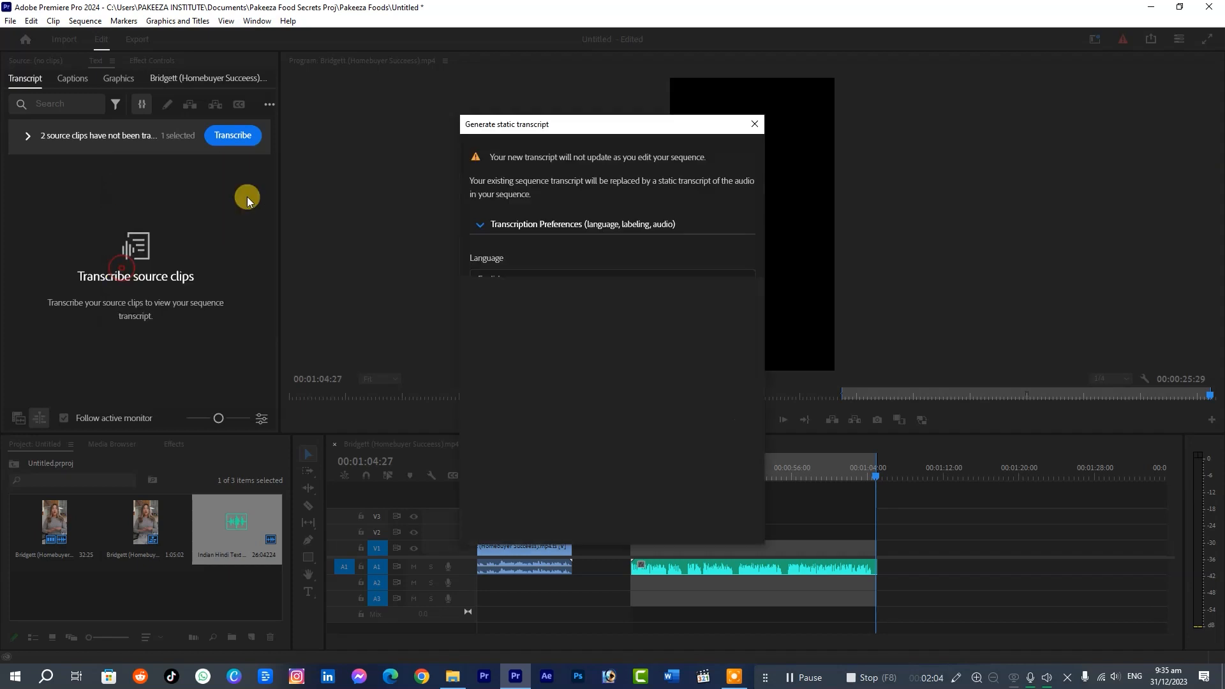
left_click_drag(580, 124, 238, 105)
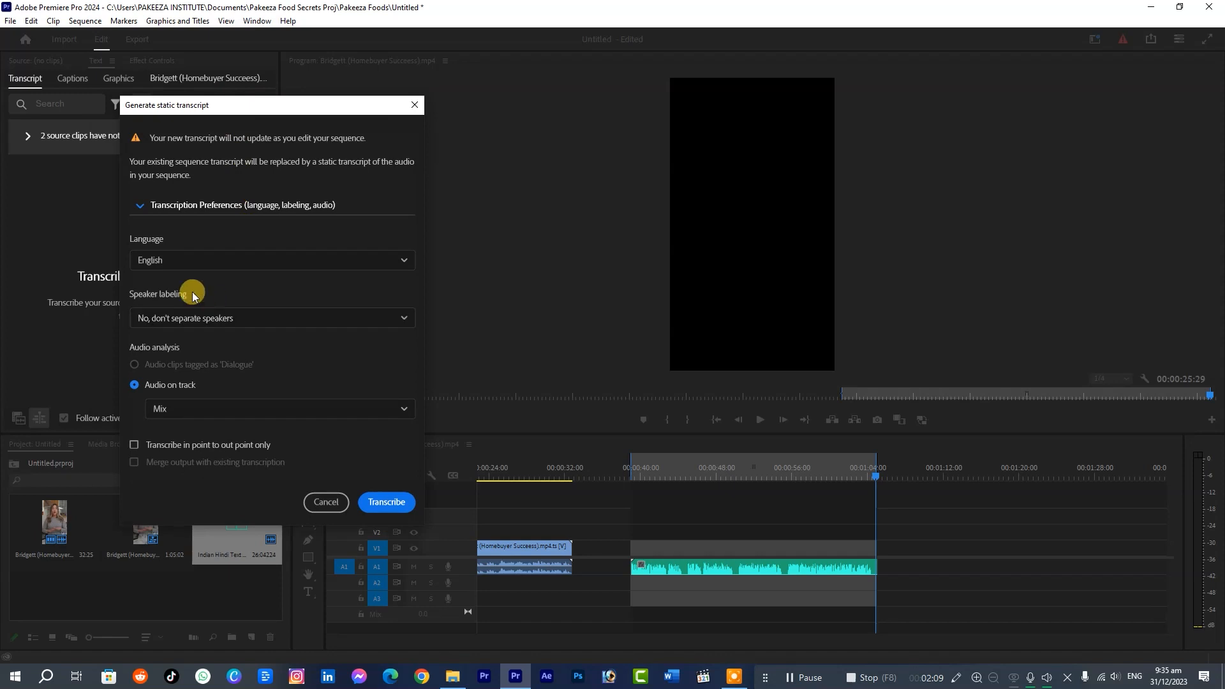
left_click(176, 268)
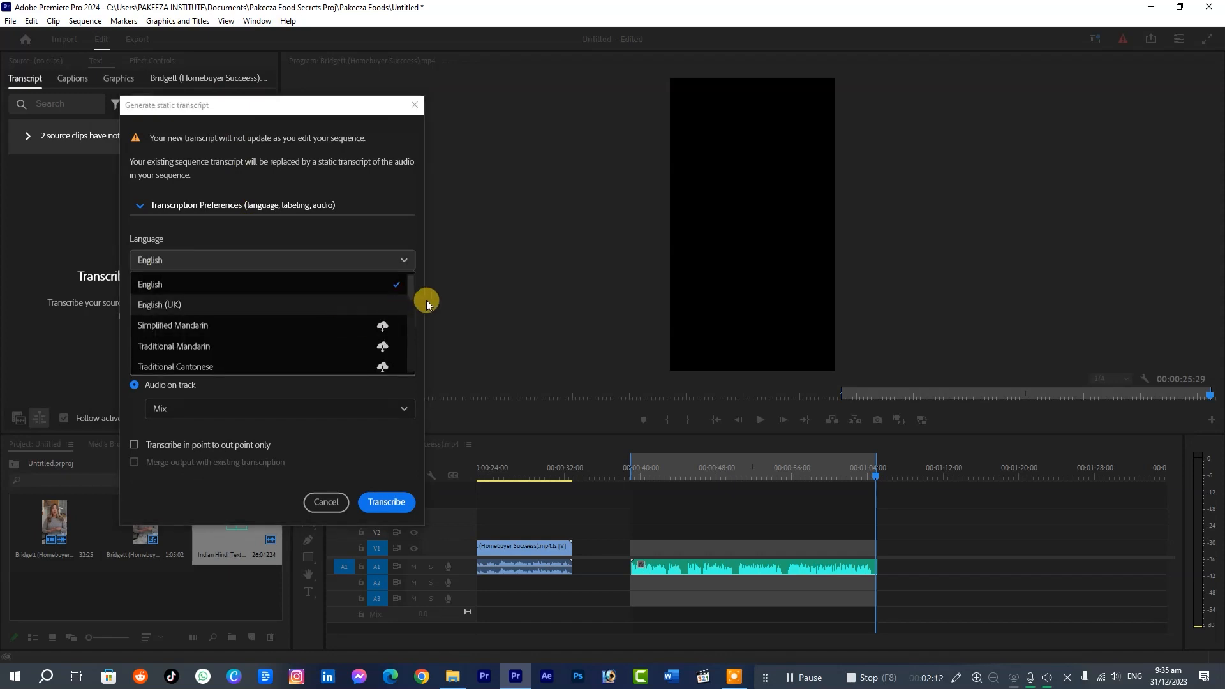
left_click_drag(412, 287, 415, 361)
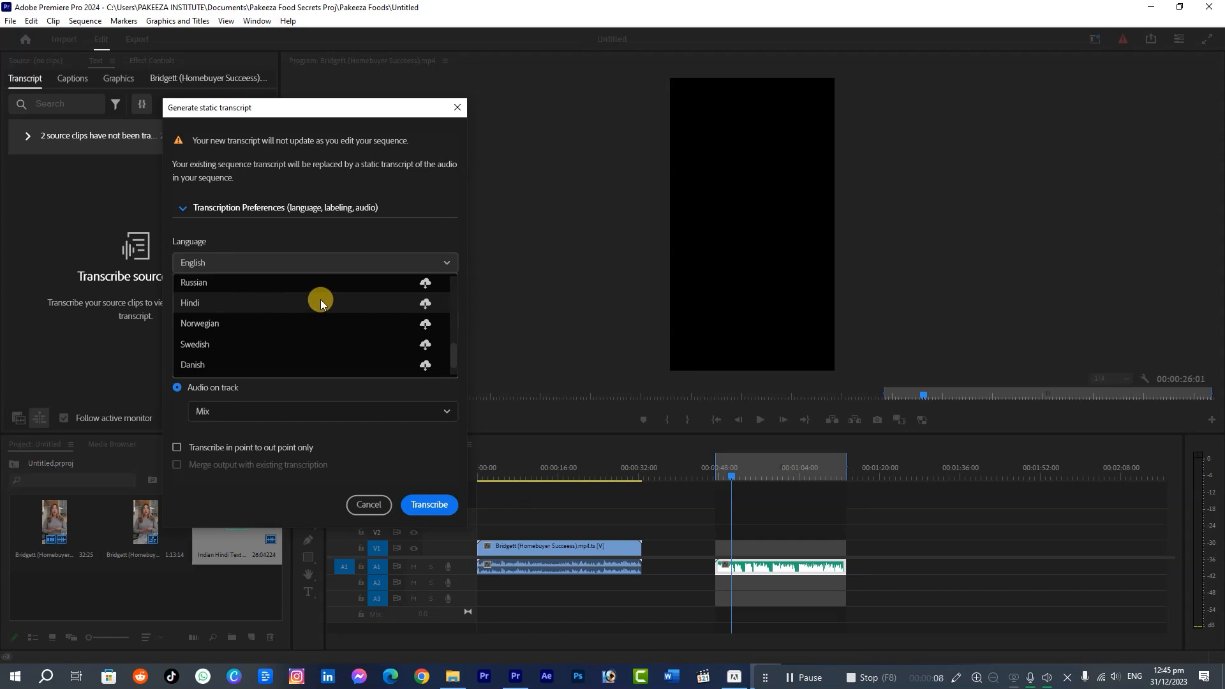
left_click(397, 108)
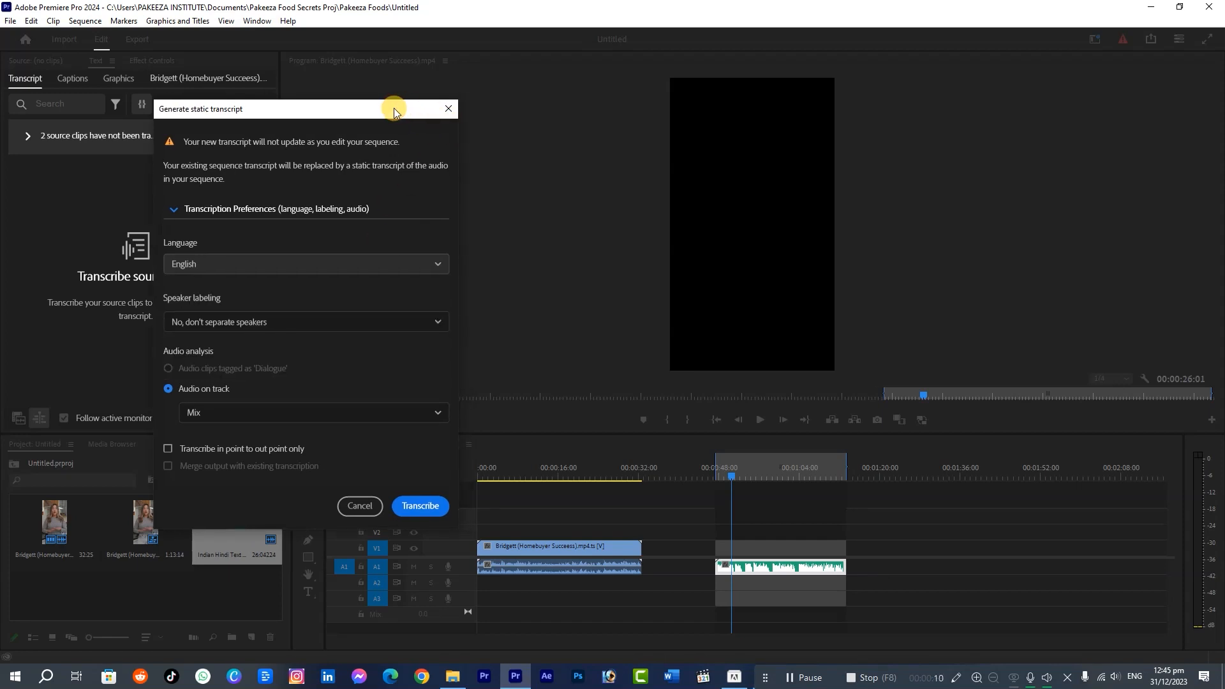
left_click_drag(397, 108, 392, 94)
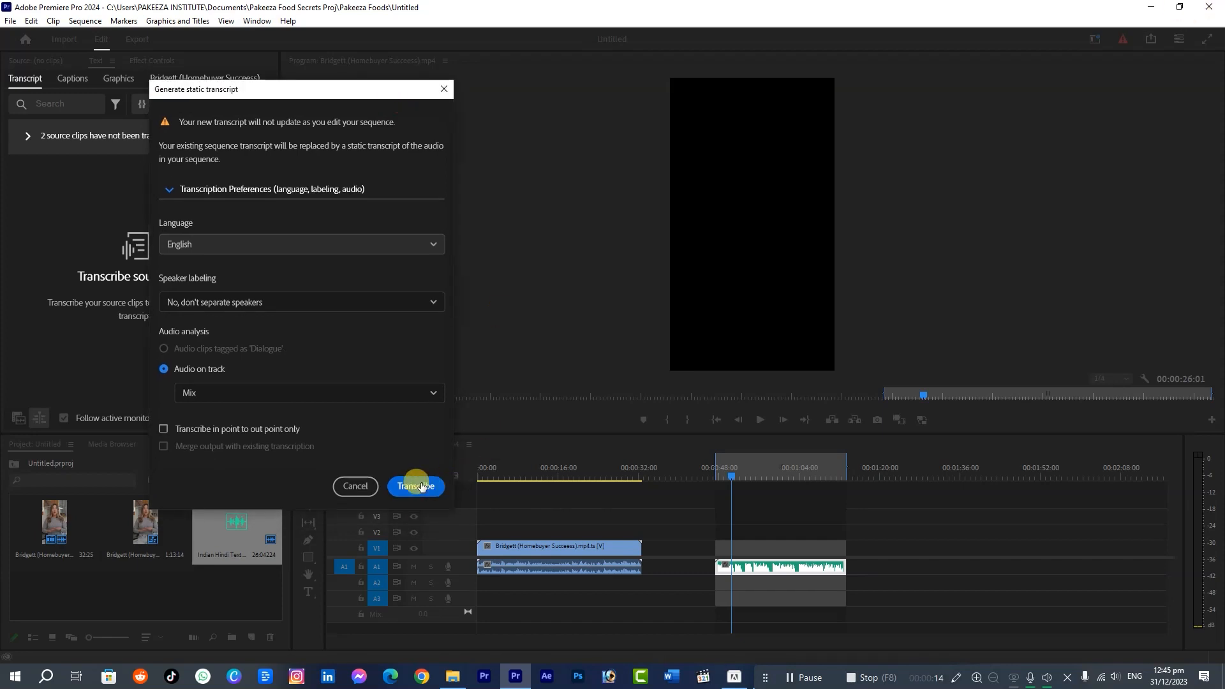
left_click(353, 484)
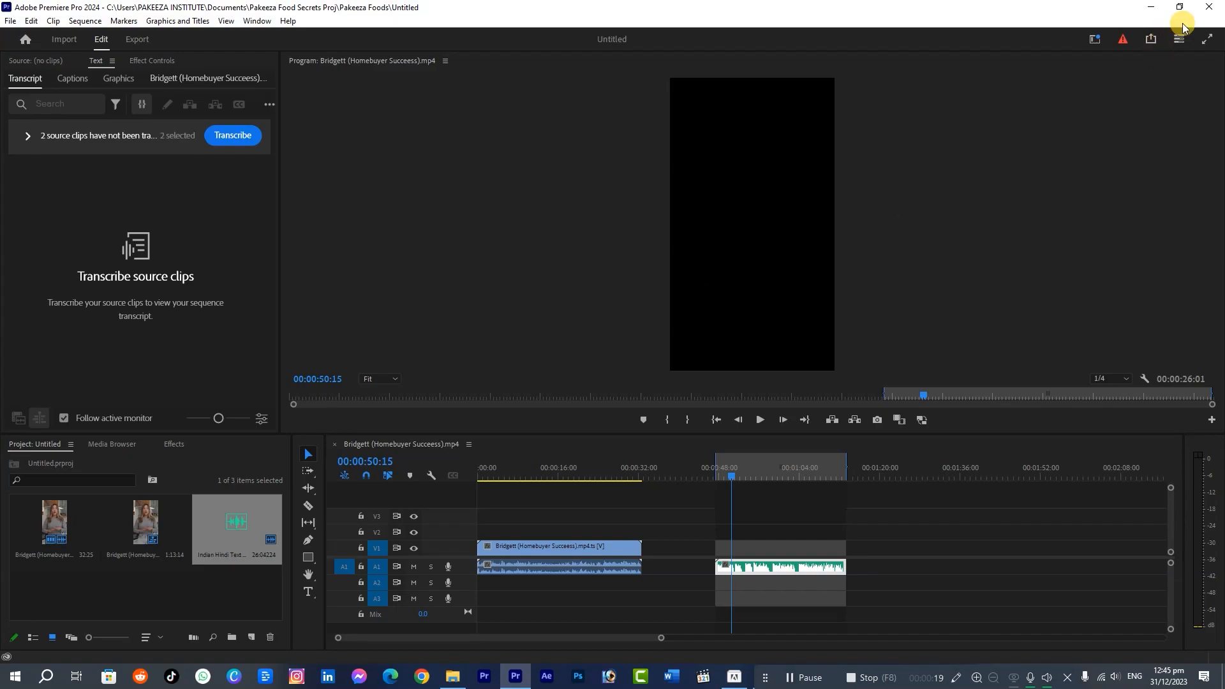
Step: Switch to the Adobe Speech to Text Installer and select only the Speech to Text (Hindi) package
left_click(1150, 7)
left_click(829, 137)
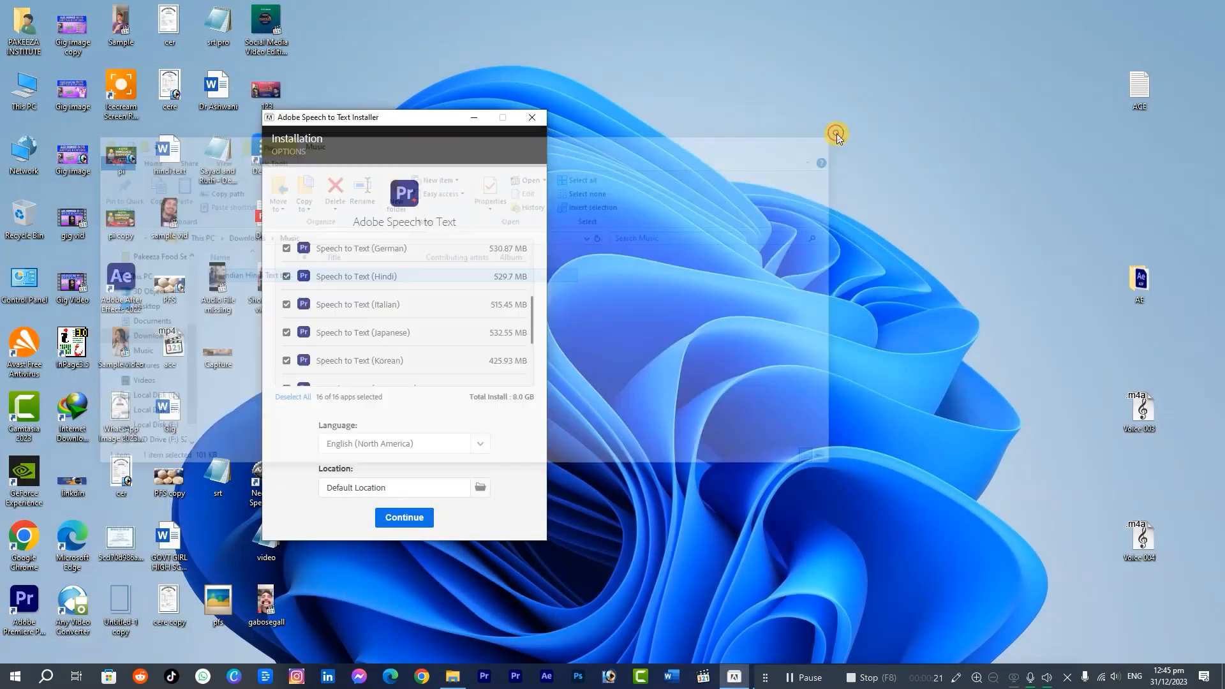
left_click(299, 398)
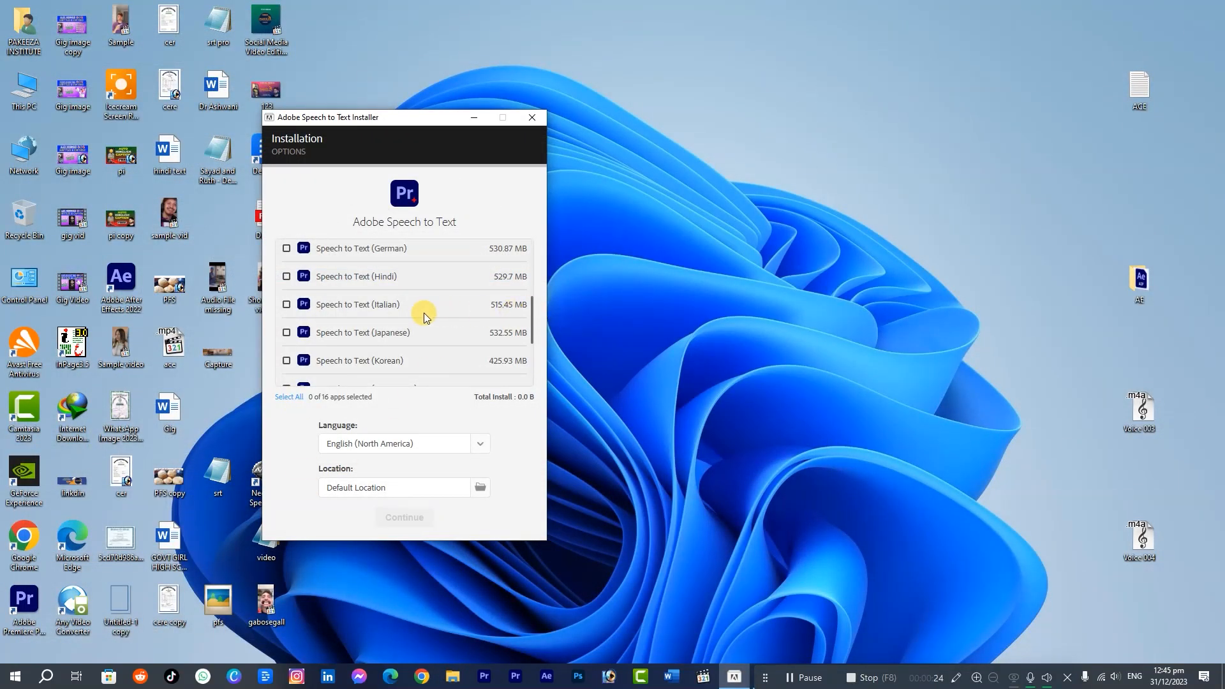
left_click(286, 276)
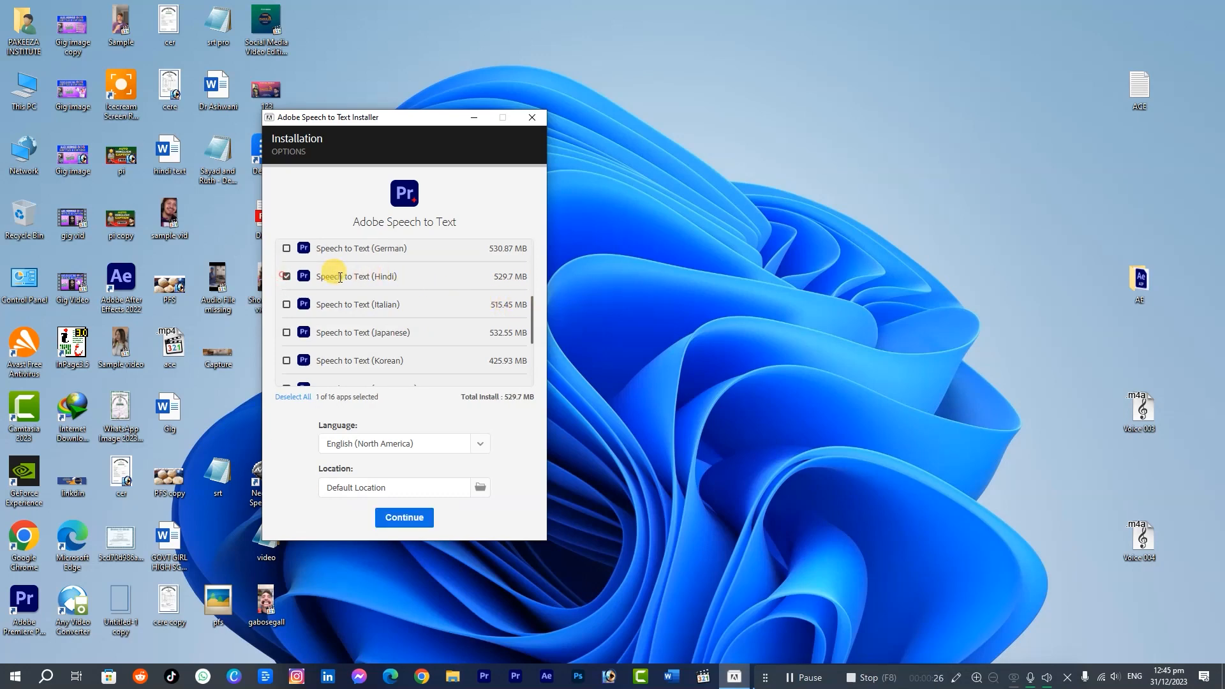
right_click(678, 195)
left_click(705, 241)
right_click(679, 191)
left_click(702, 235)
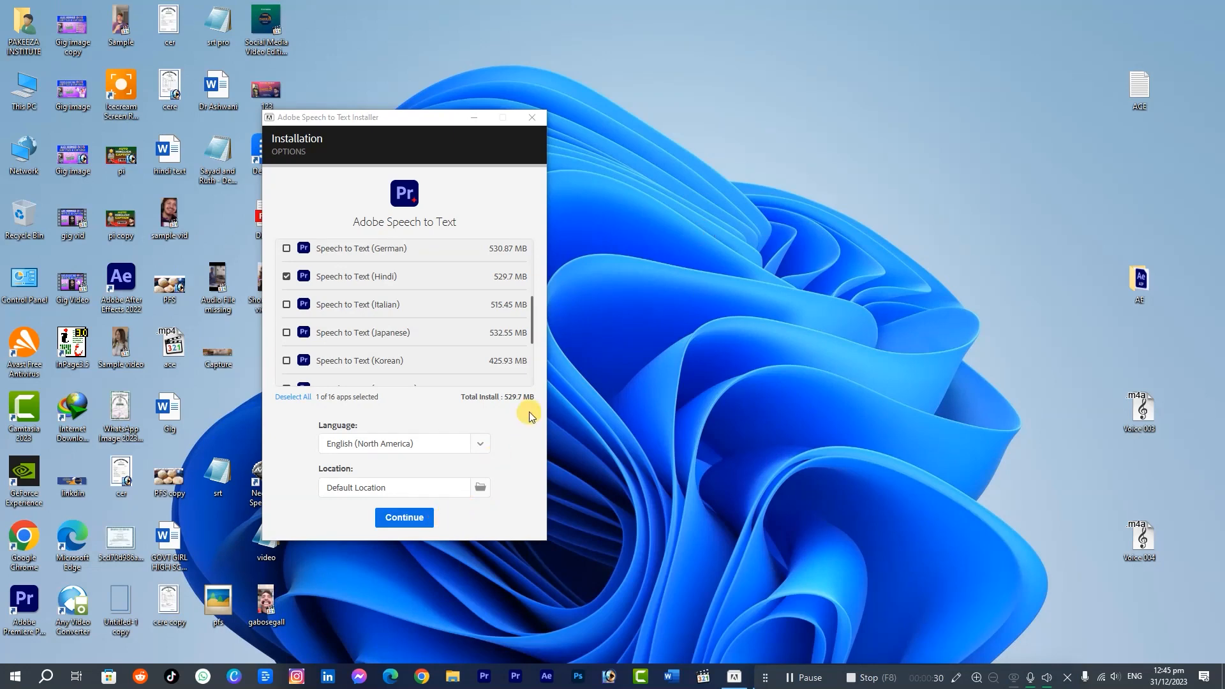
Step: Start the installation of Speech to Text (Hindi) with English (North America) and the default location
left_click(404, 516)
left_click_drag(377, 120, 431, 118)
right_click(772, 166)
left_click(802, 201)
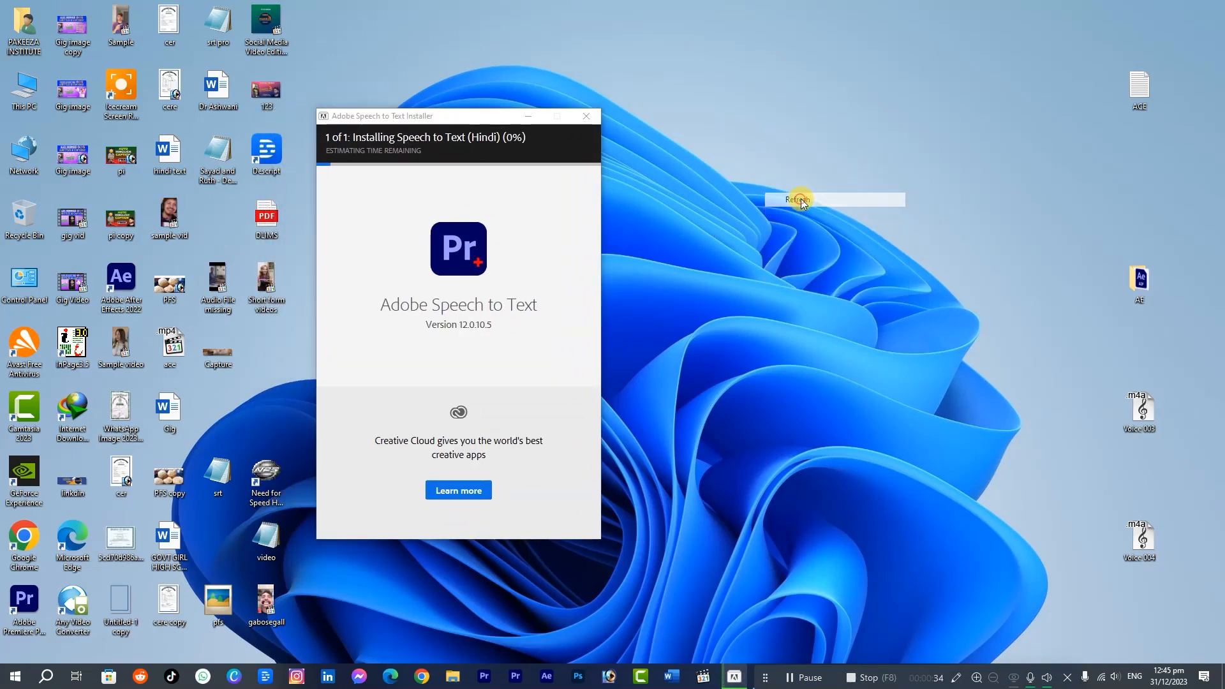
right_click(766, 164)
left_click(791, 200)
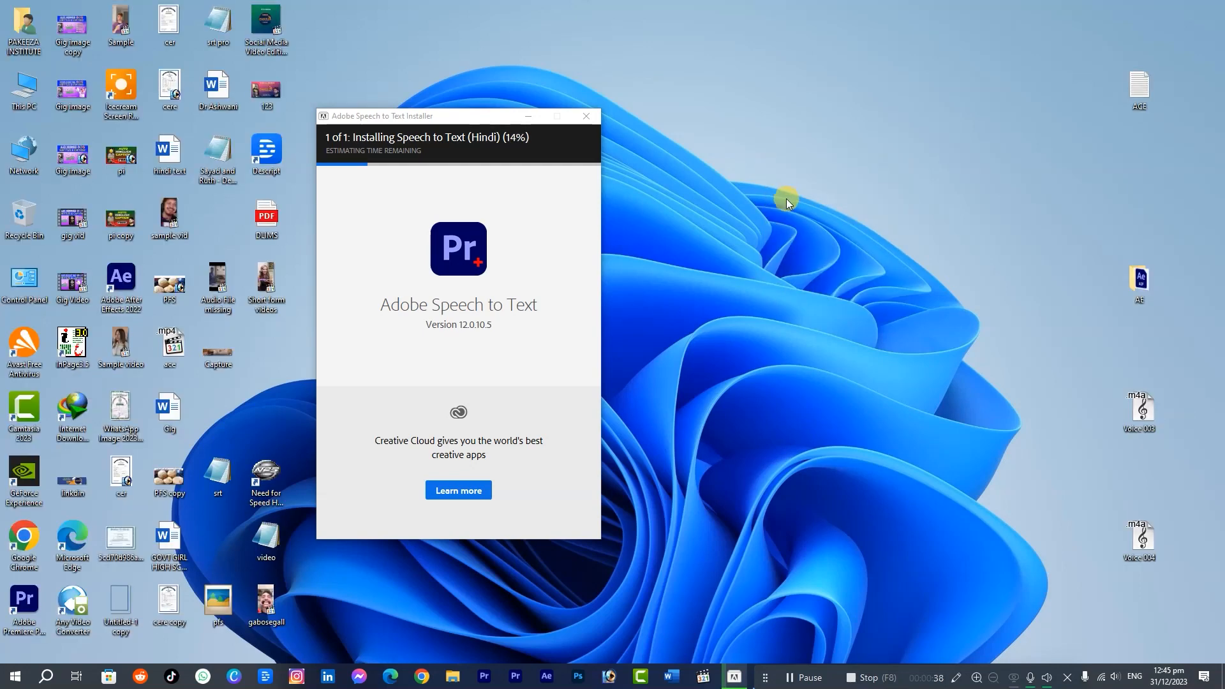
right_click(745, 177)
left_click(771, 217)
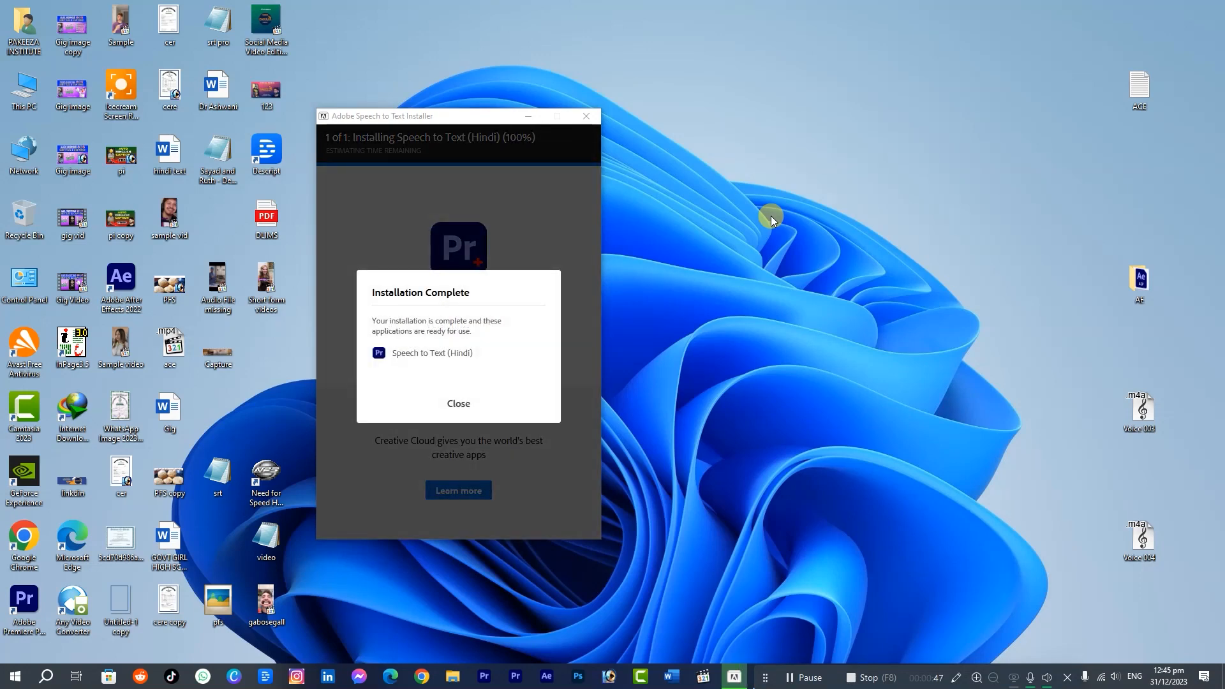
right_click(733, 131)
left_click(751, 170)
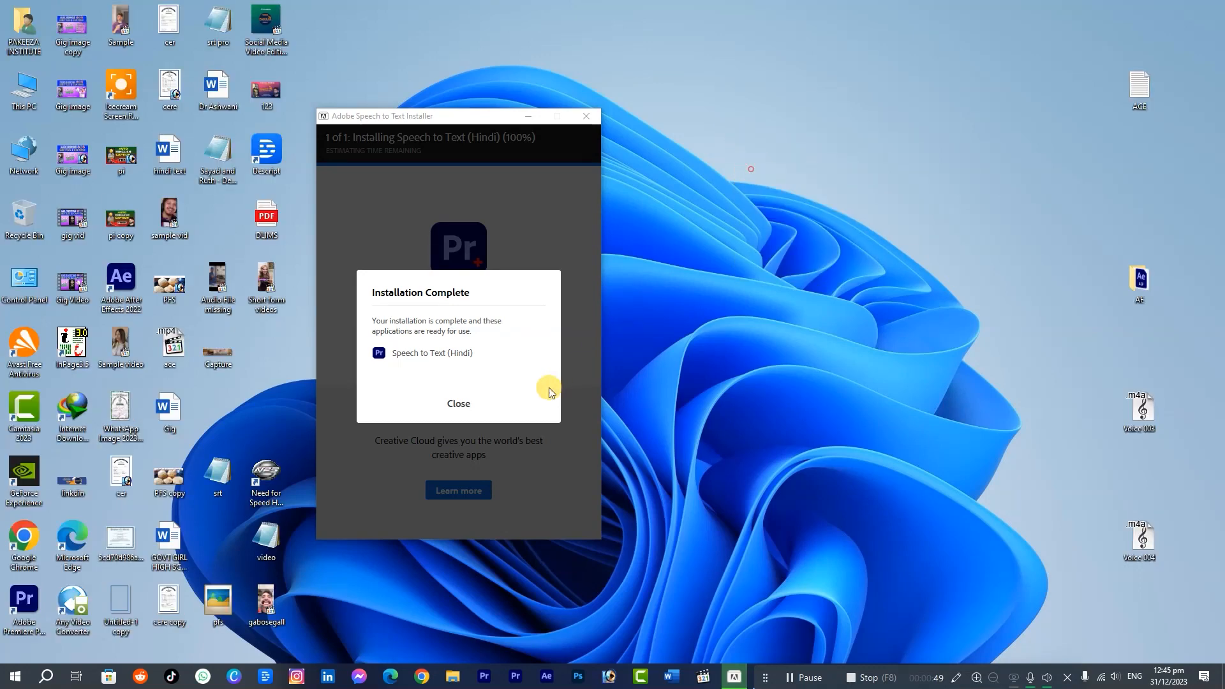
Step: Close the finished Adobe Speech to Text installation
left_click(459, 405)
right_click(489, 366)
left_click(520, 408)
Step: Switch back to Premiere Pro and reopen the recent Untitled project
left_click(518, 676)
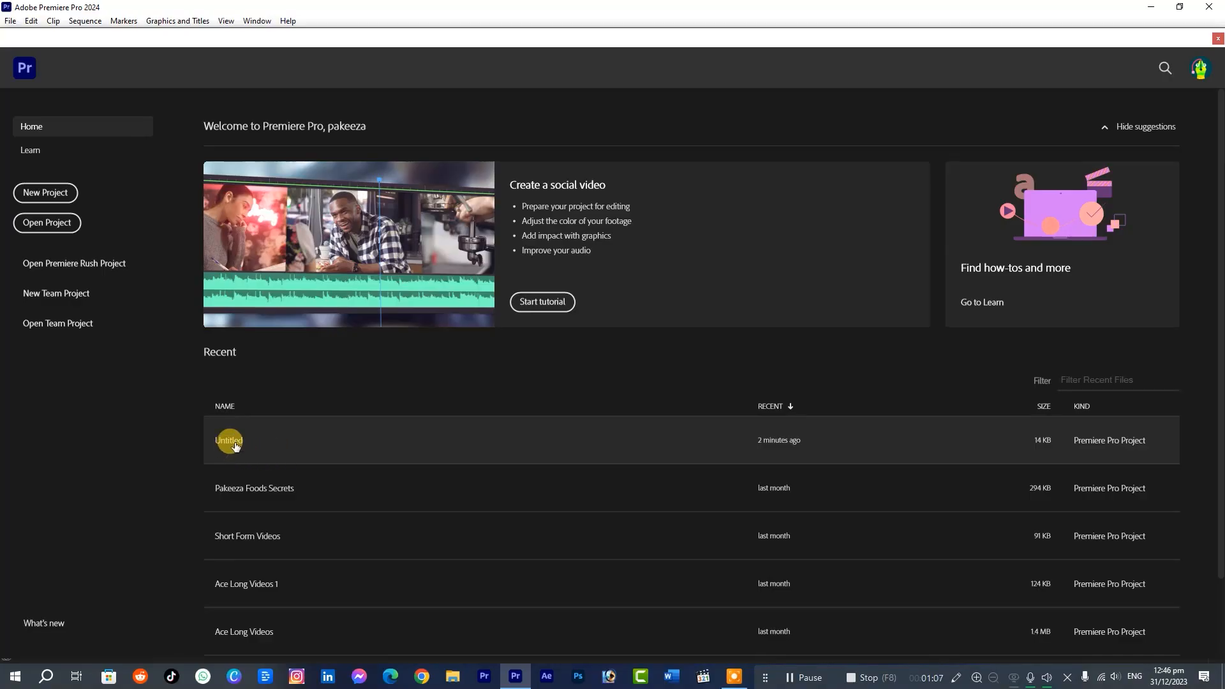
left_click(230, 442)
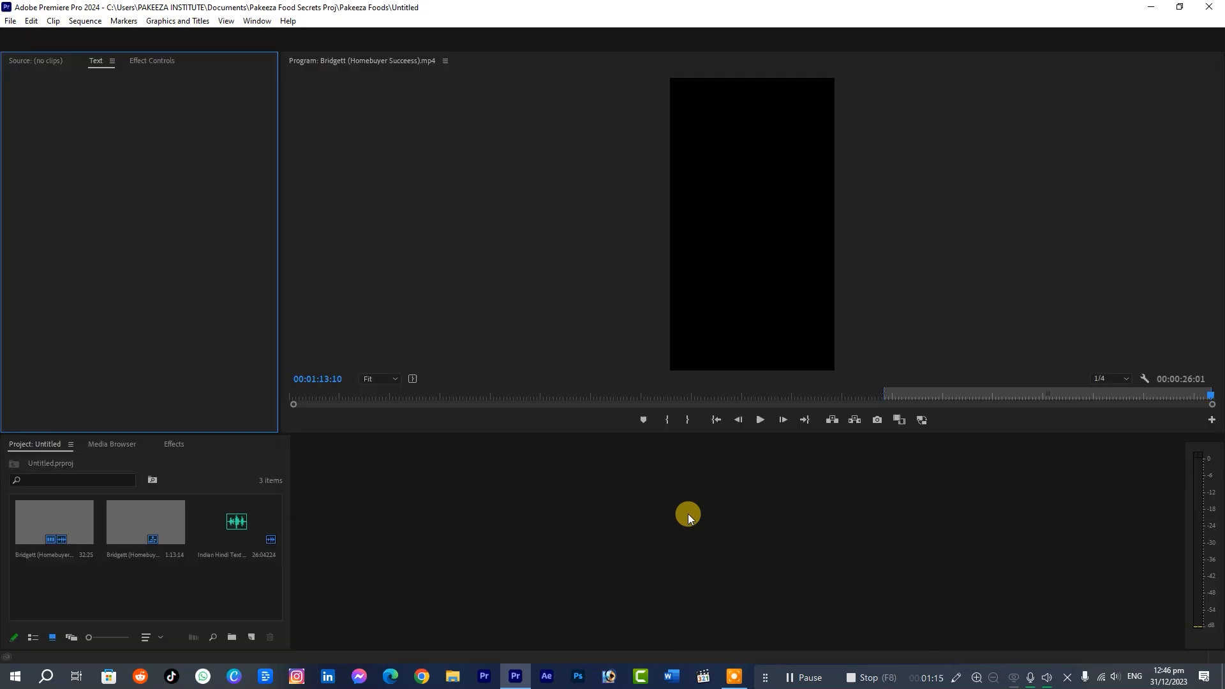
Step: Place the playhead within the Hindi audio clip at about 00:00:56:29 and dismiss the auto-transcription suggestion
left_click(762, 475)
left_click(764, 475)
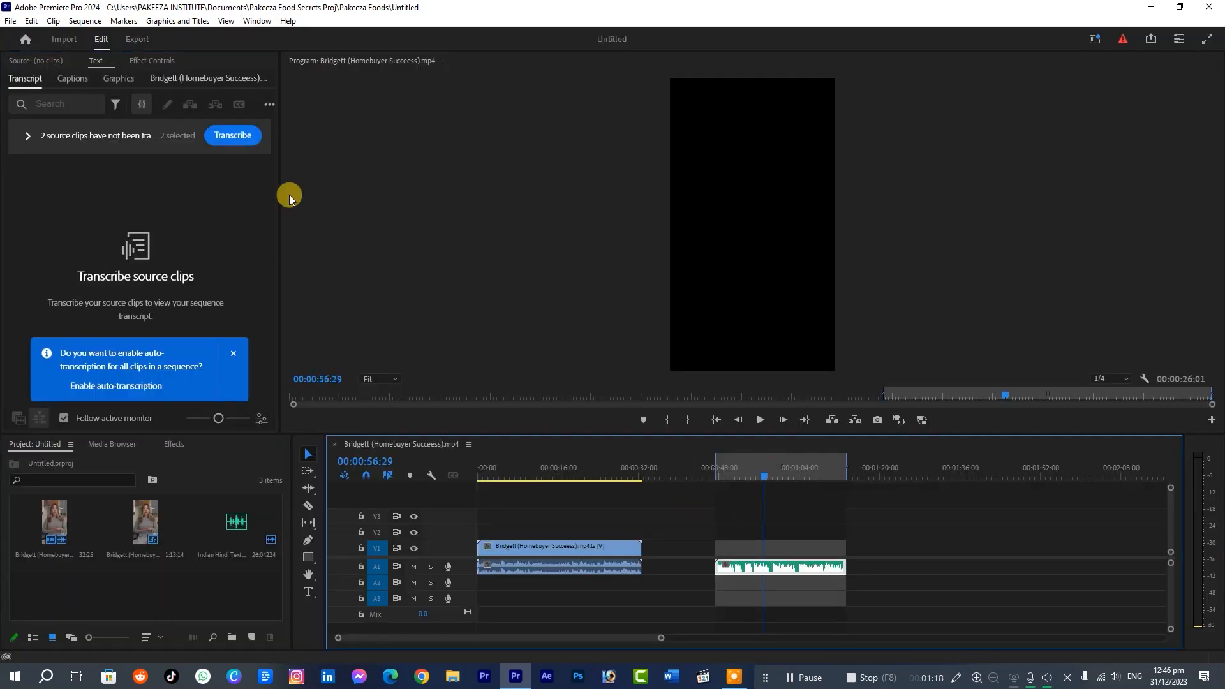
left_click(234, 352)
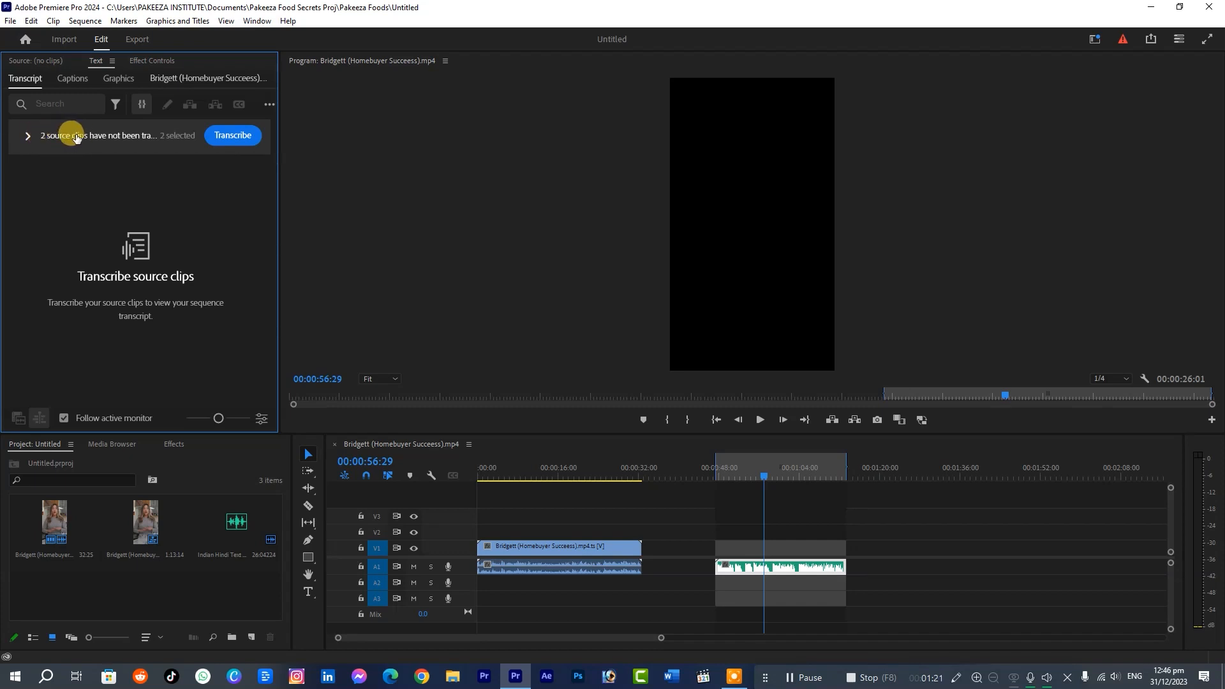
Step: Expand the list of untranscribed source clips and open the Transcription Preferences for generating a static transcript
left_click(28, 138)
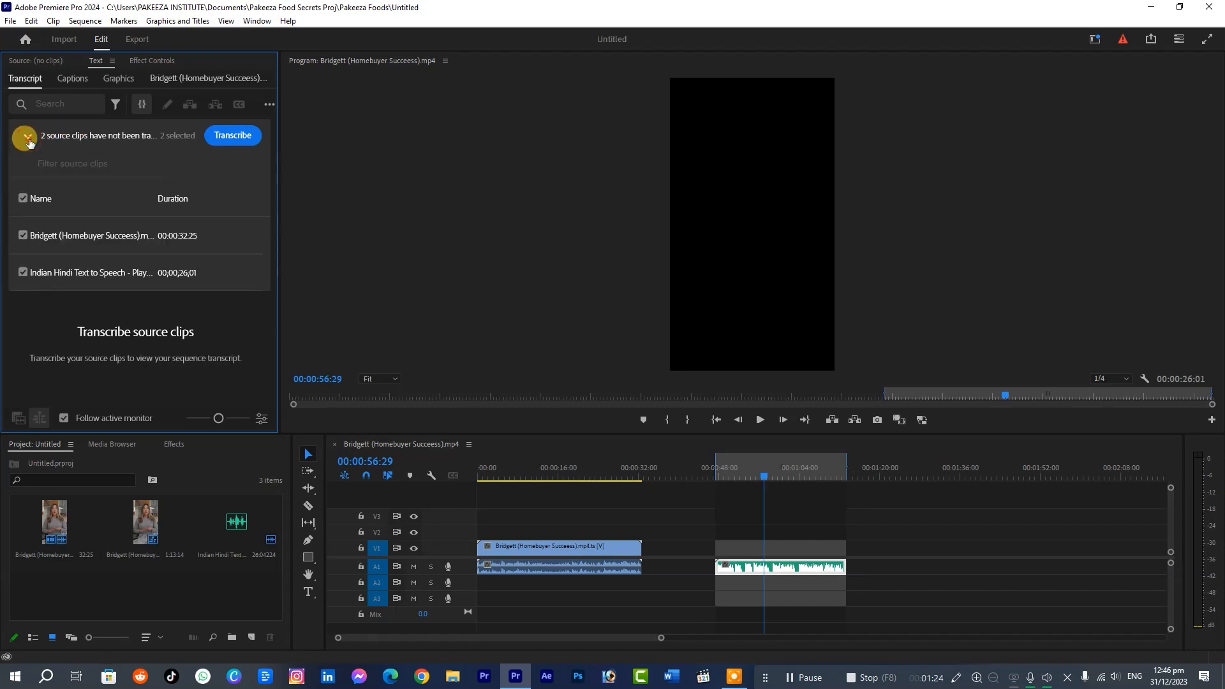
left_click(23, 273)
left_click(268, 105)
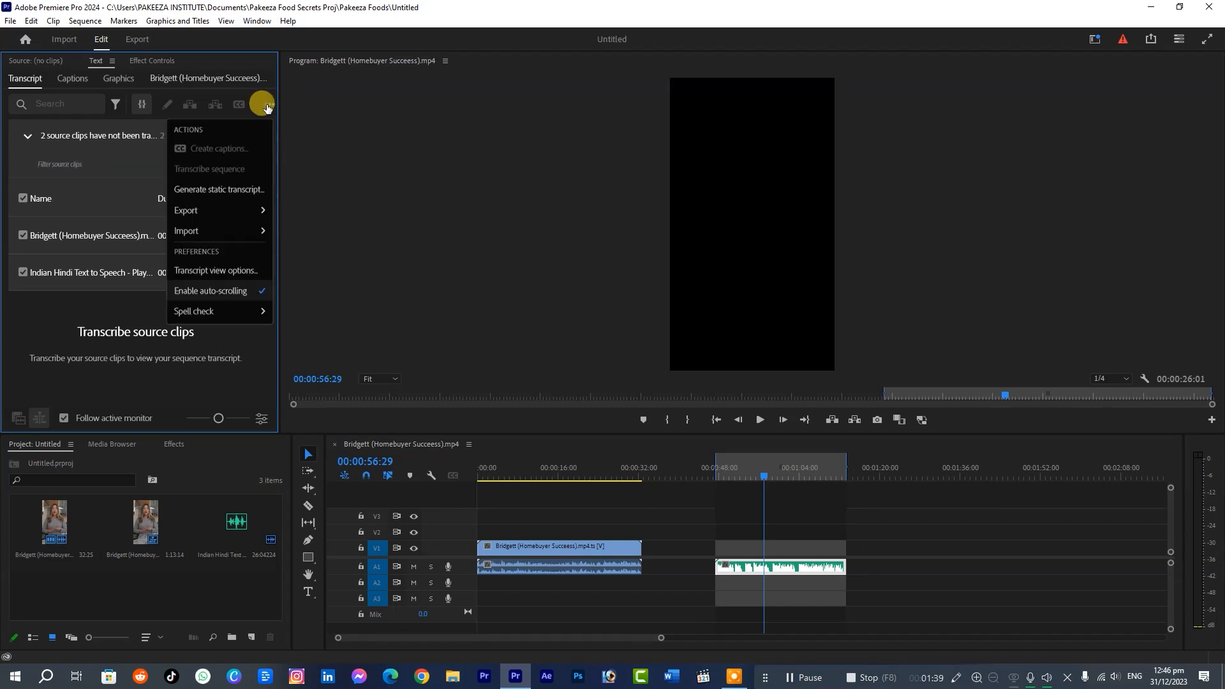
left_click(220, 192)
left_click_drag(555, 265, 410, 248)
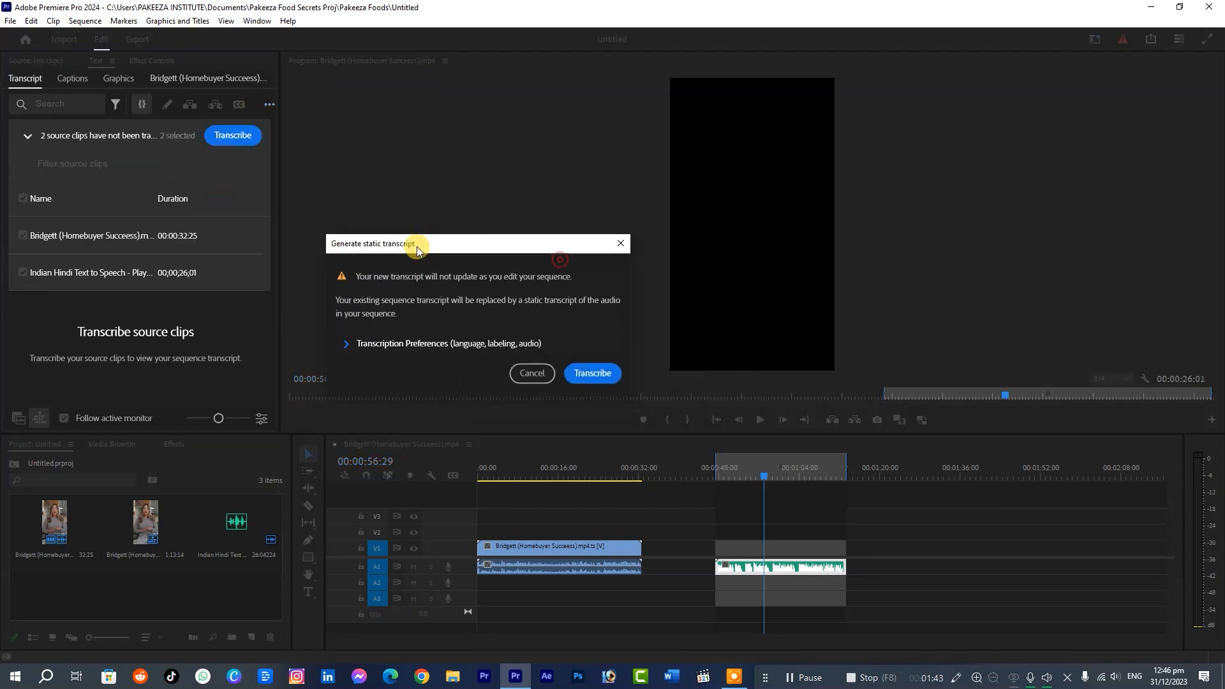
left_click(379, 348)
left_click_drag(560, 127, 258, 103)
Step: Set the transcription language to Hindi, restrict it to the in point to out point range, and transcribe
left_click(275, 255)
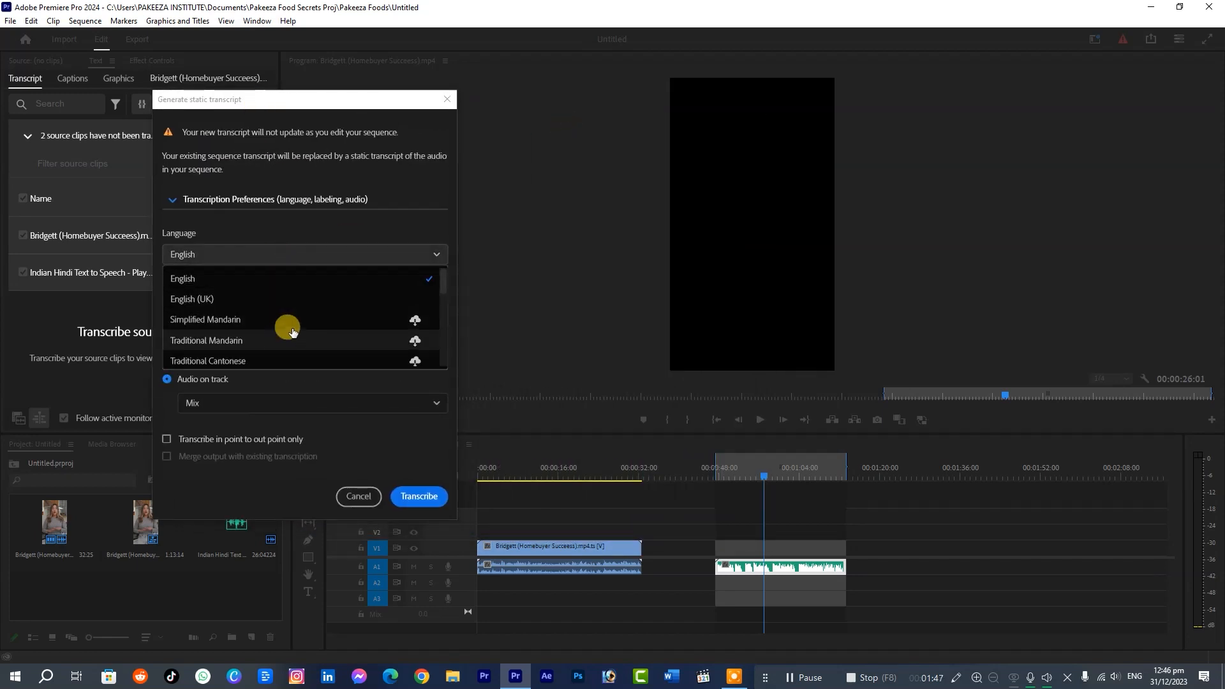
scroll(296, 323, "down", 1)
left_click_drag(445, 285, 445, 344)
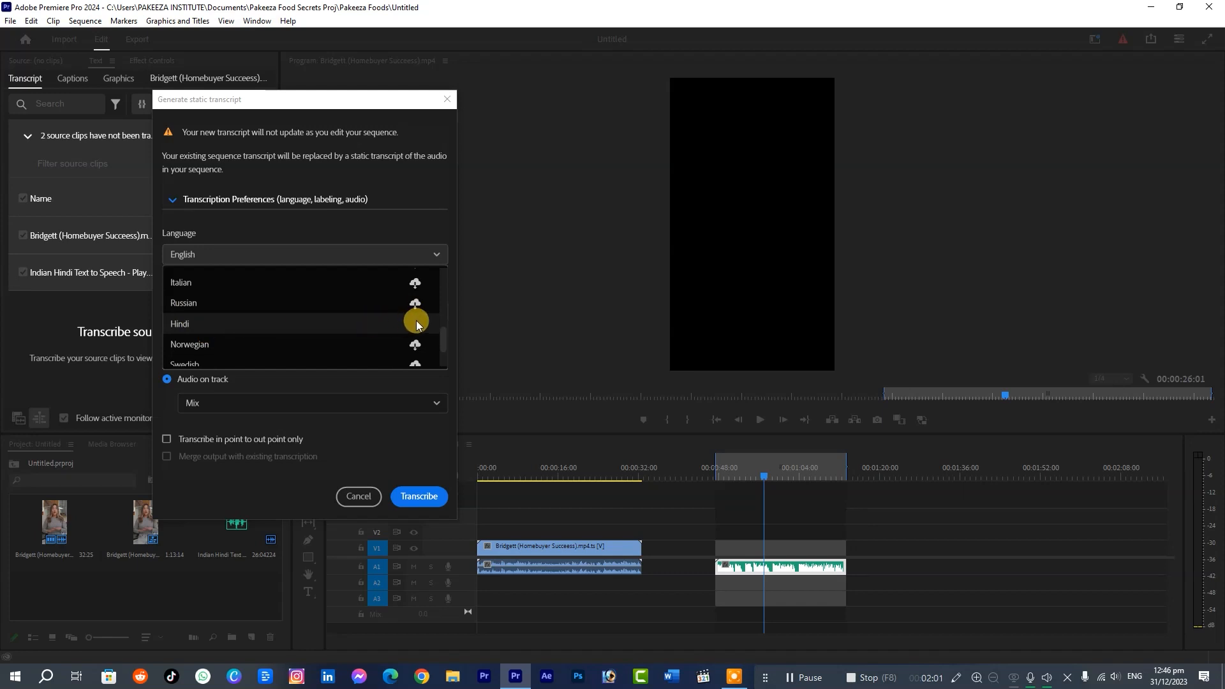
left_click(191, 323)
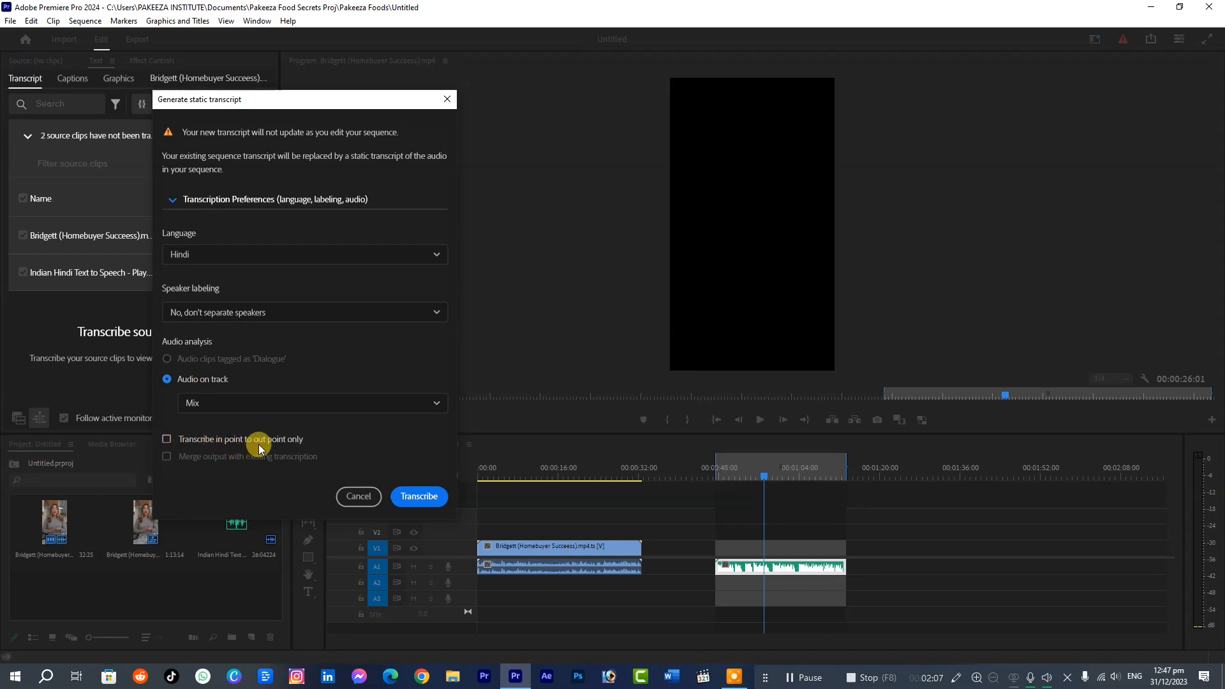
left_click(166, 439)
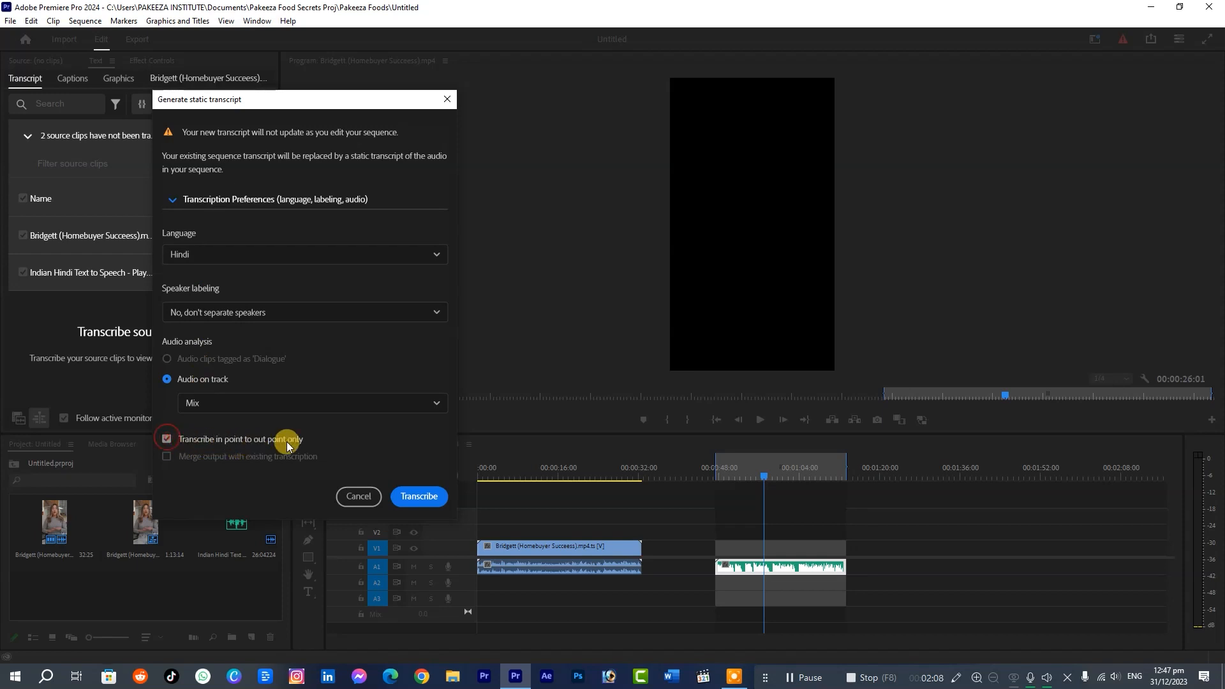
left_click(420, 497)
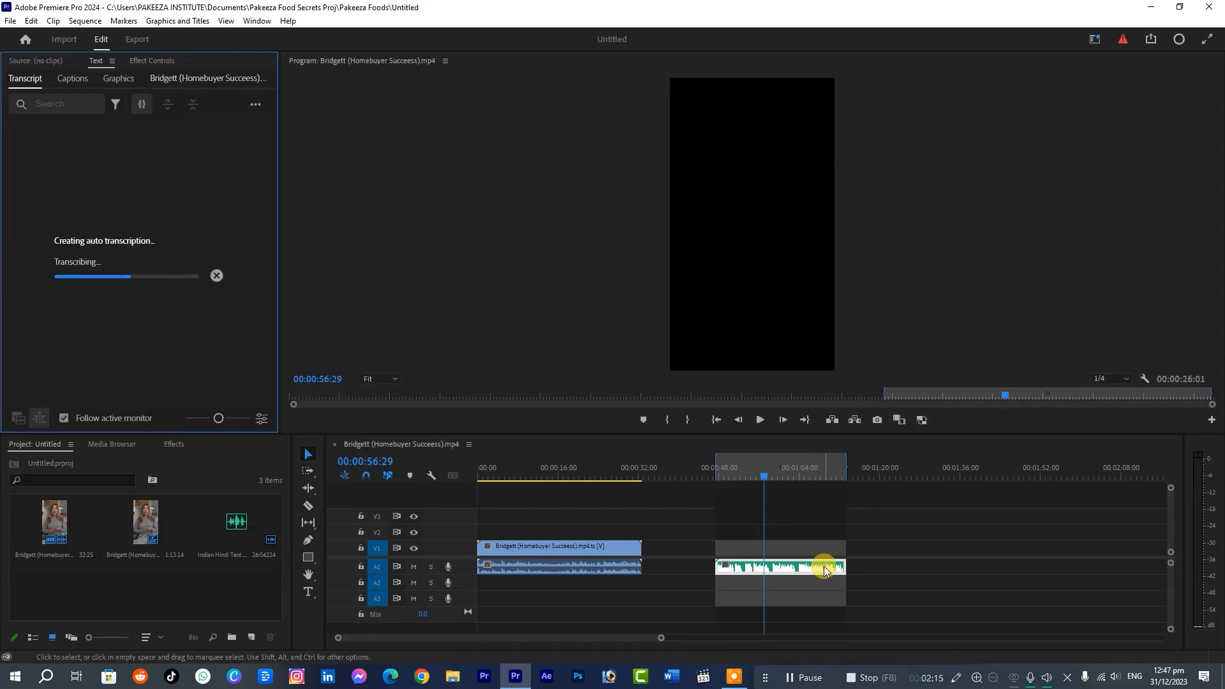
Step: Move the playhead to 00:00:56:02 and start creating captions from the transcript, with the Captioning Preferences expanded
scroll(800, 551, "up", 2)
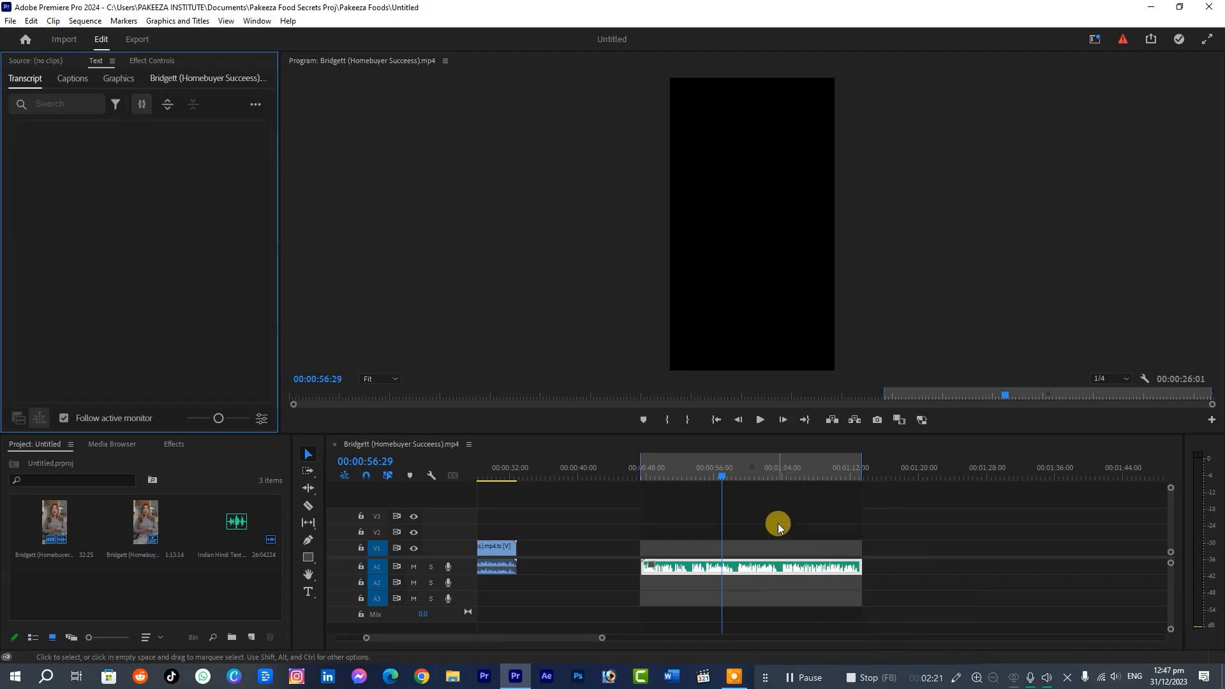
mouse_move(722, 476)
left_mouse_down()
mouse_move(773, 477)
mouse_move(714, 477)
left_mouse_up()
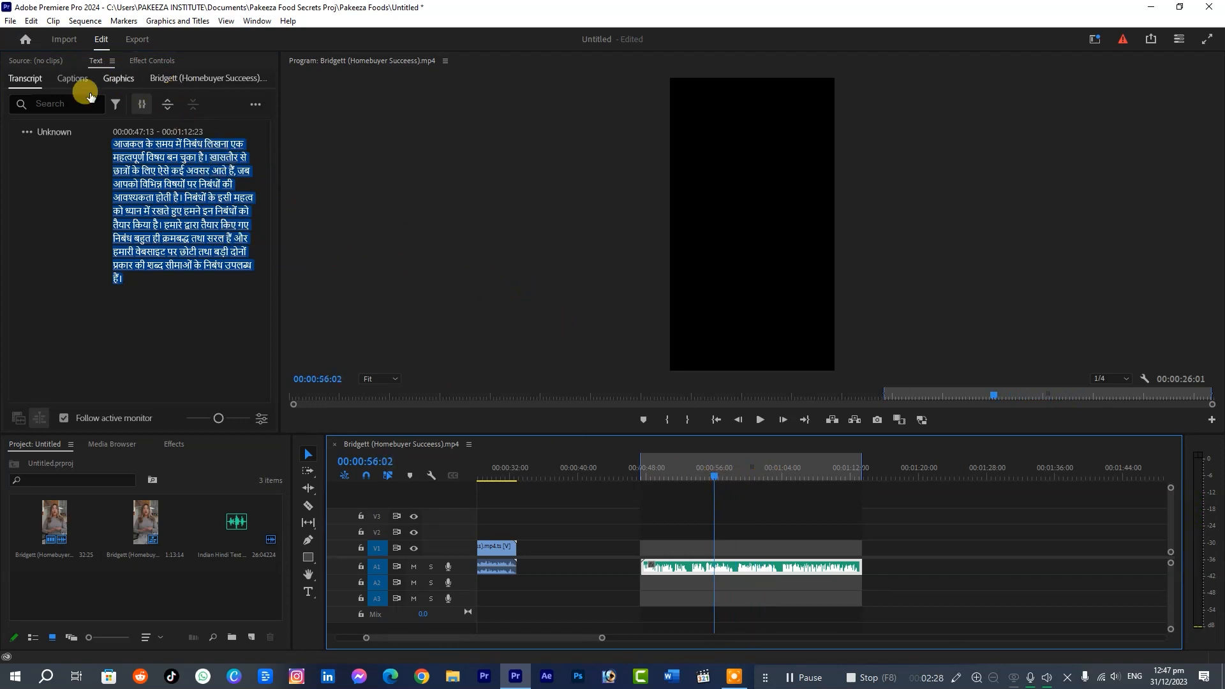
left_click(71, 79)
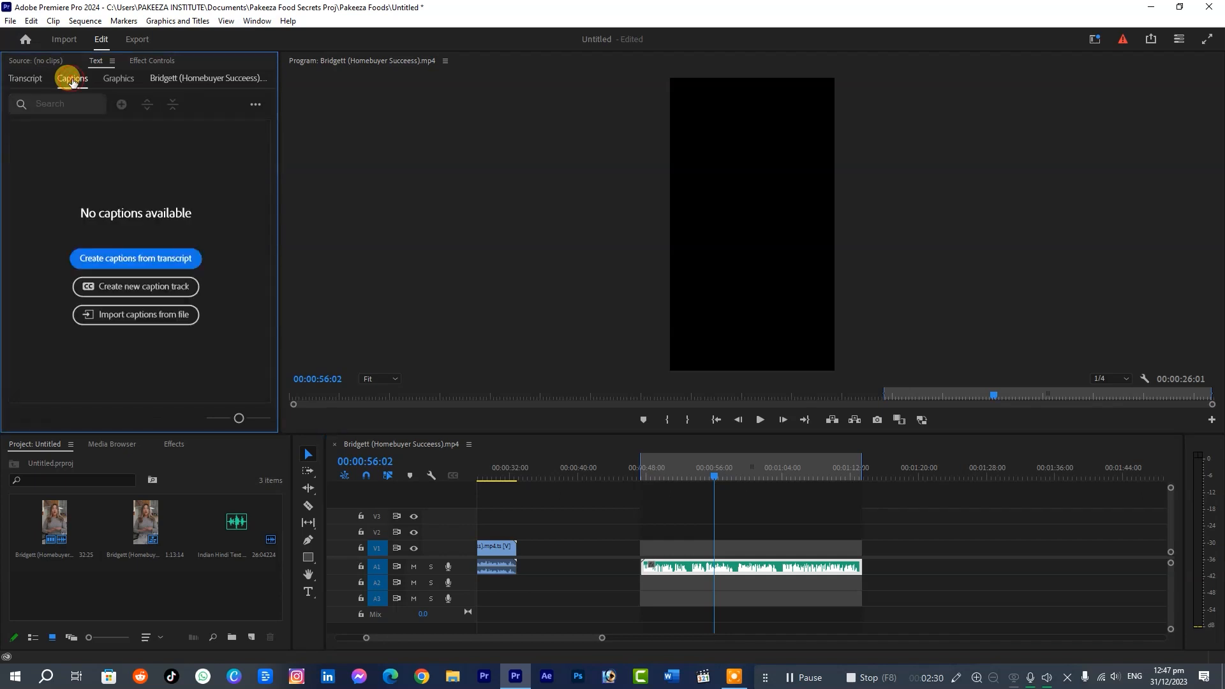
left_click(152, 262)
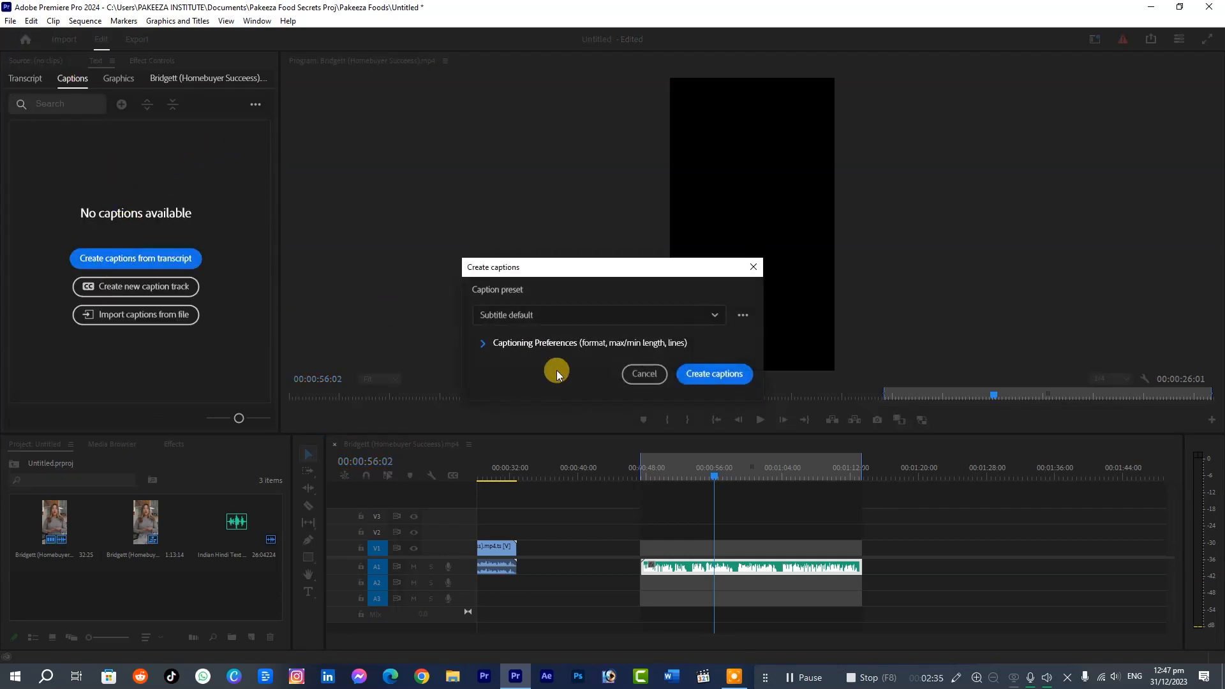
left_click(549, 344)
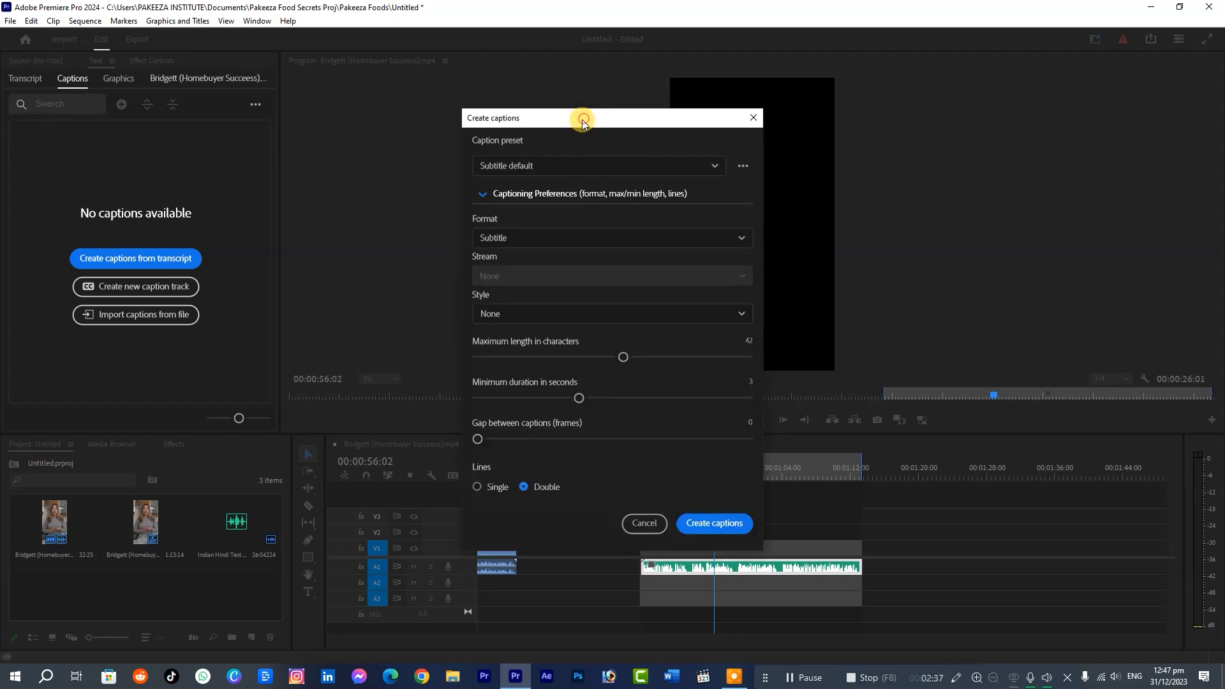
left_click_drag(584, 120, 201, 82)
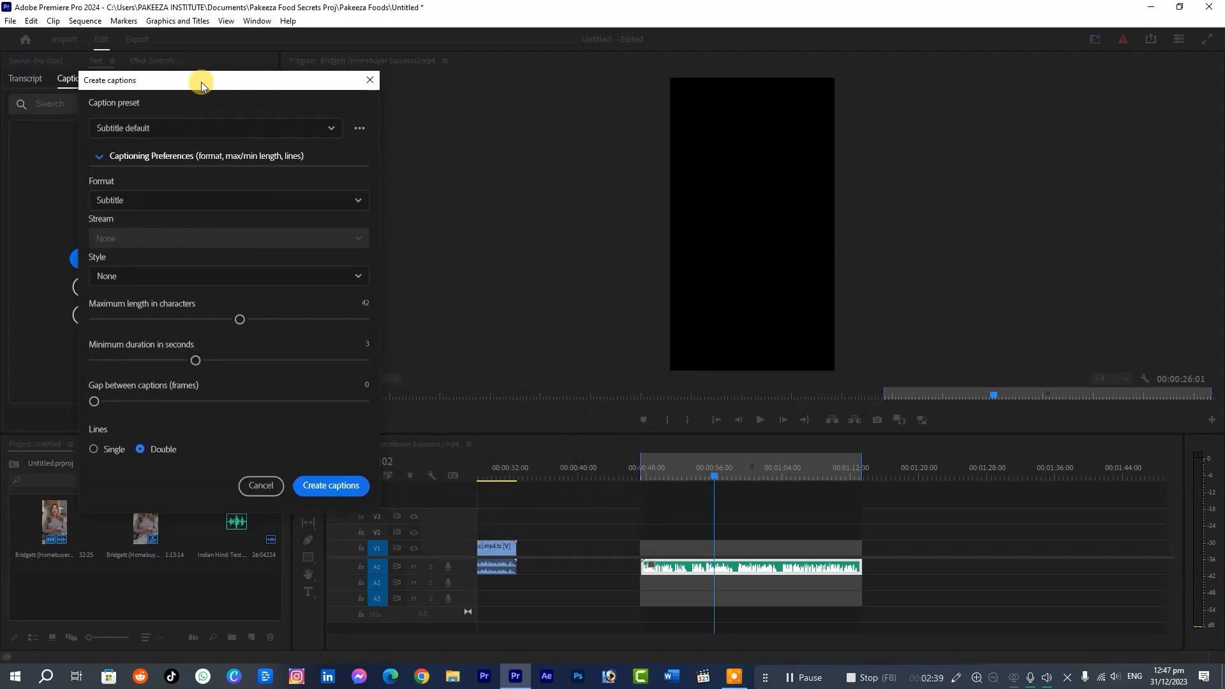
left_click_drag(201, 81, 215, 81)
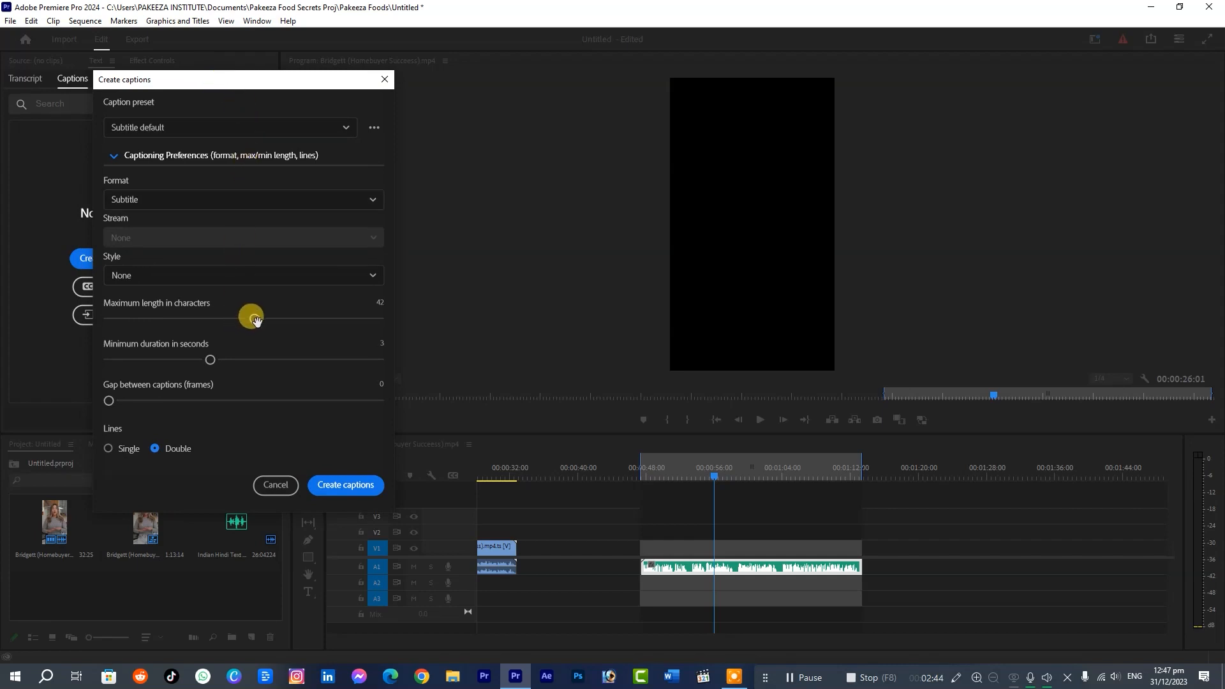
Step: Set the captions' maximum length to 7 characters and minimum duration to 1.2 seconds, and create them
left_click_drag(253, 321, 107, 322)
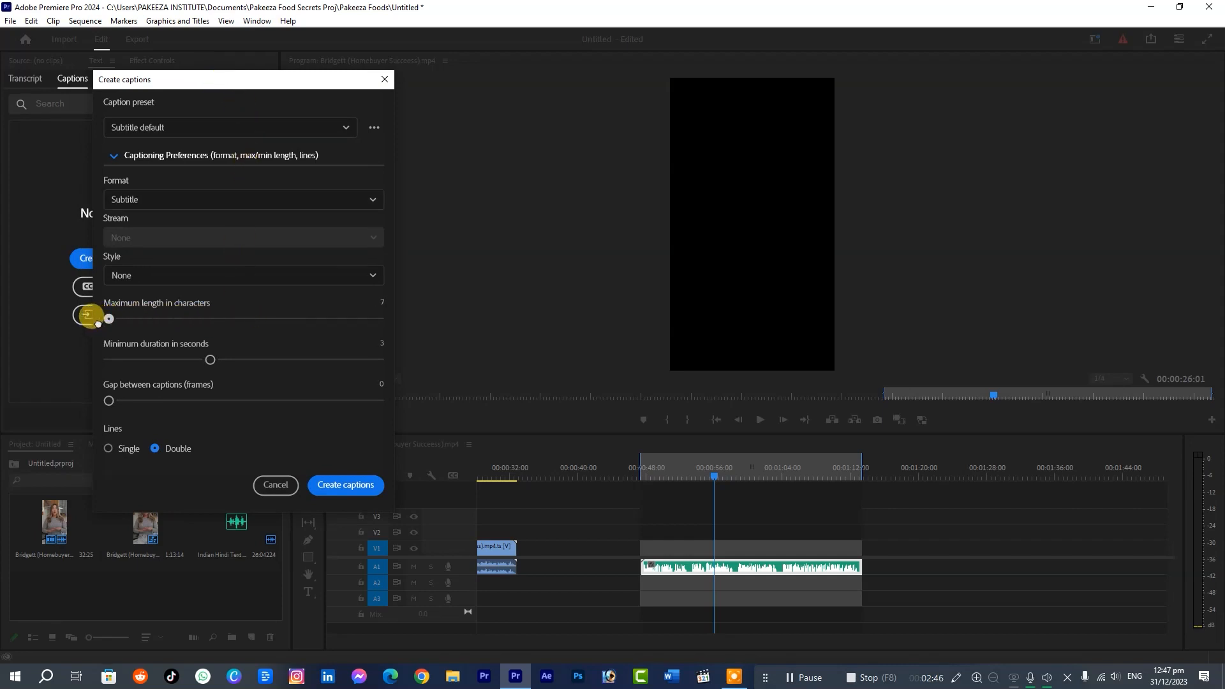
left_click_drag(204, 362, 93, 358)
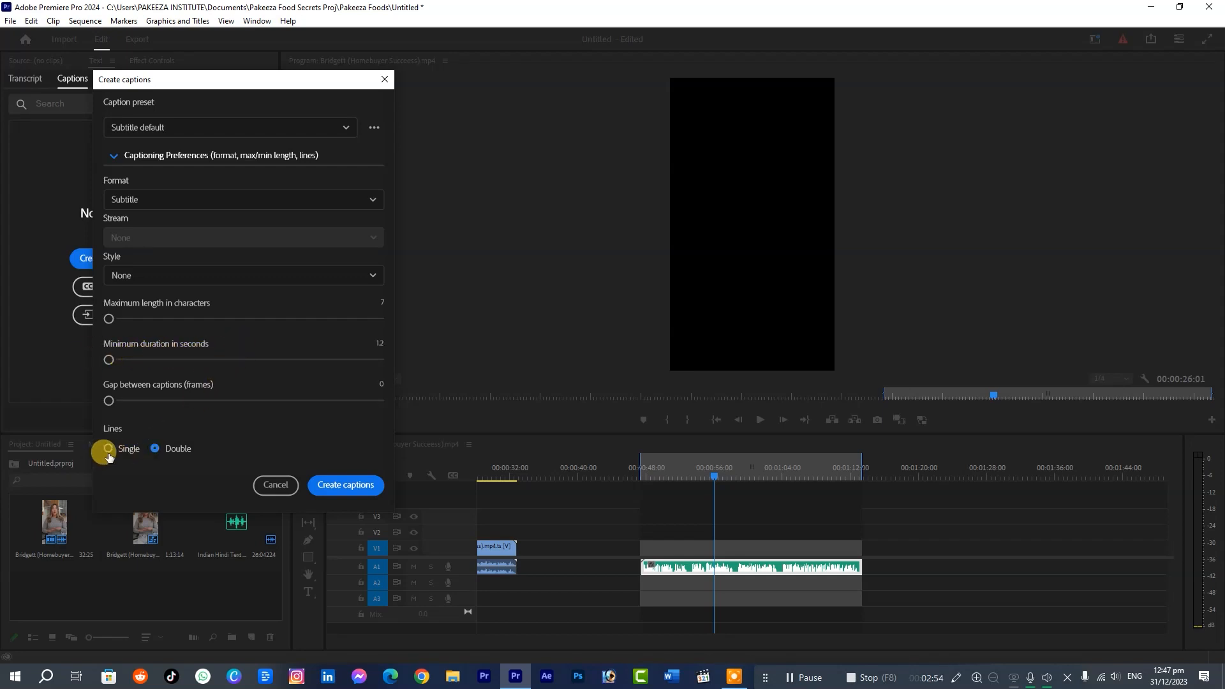
left_click(322, 486)
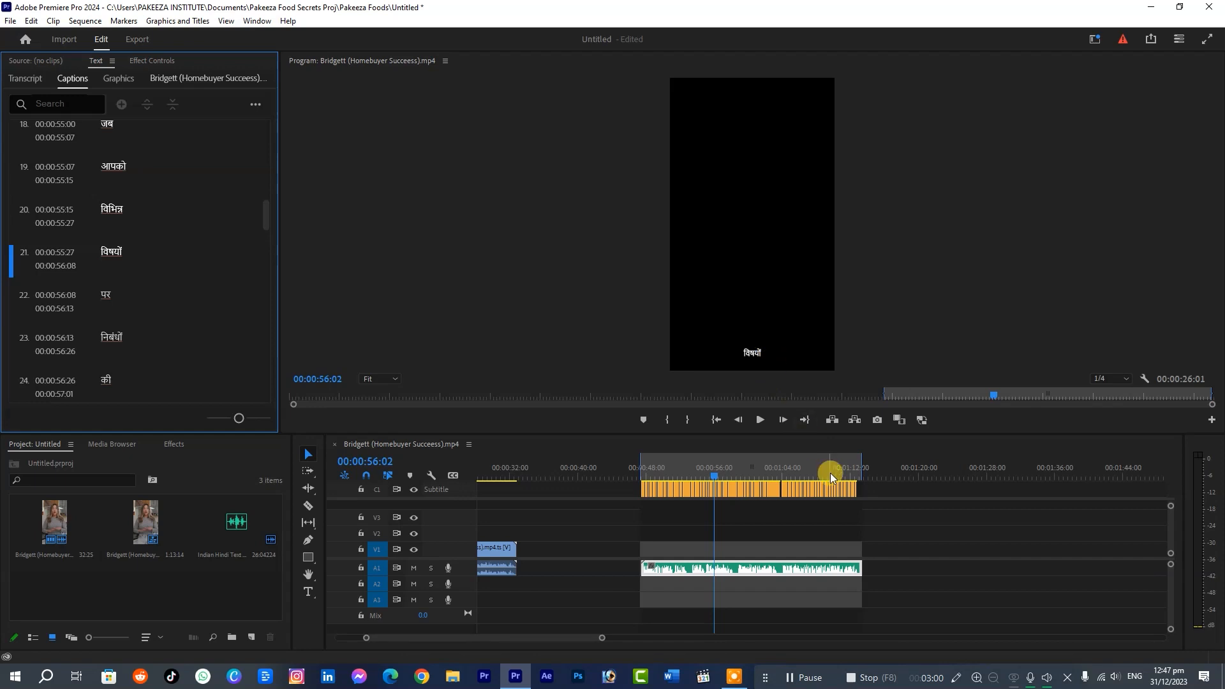
Step: Place the playhead at 00:00:57:24, select all captions on the subtitle track, and set their font to Montserrat Black
left_click(730, 468)
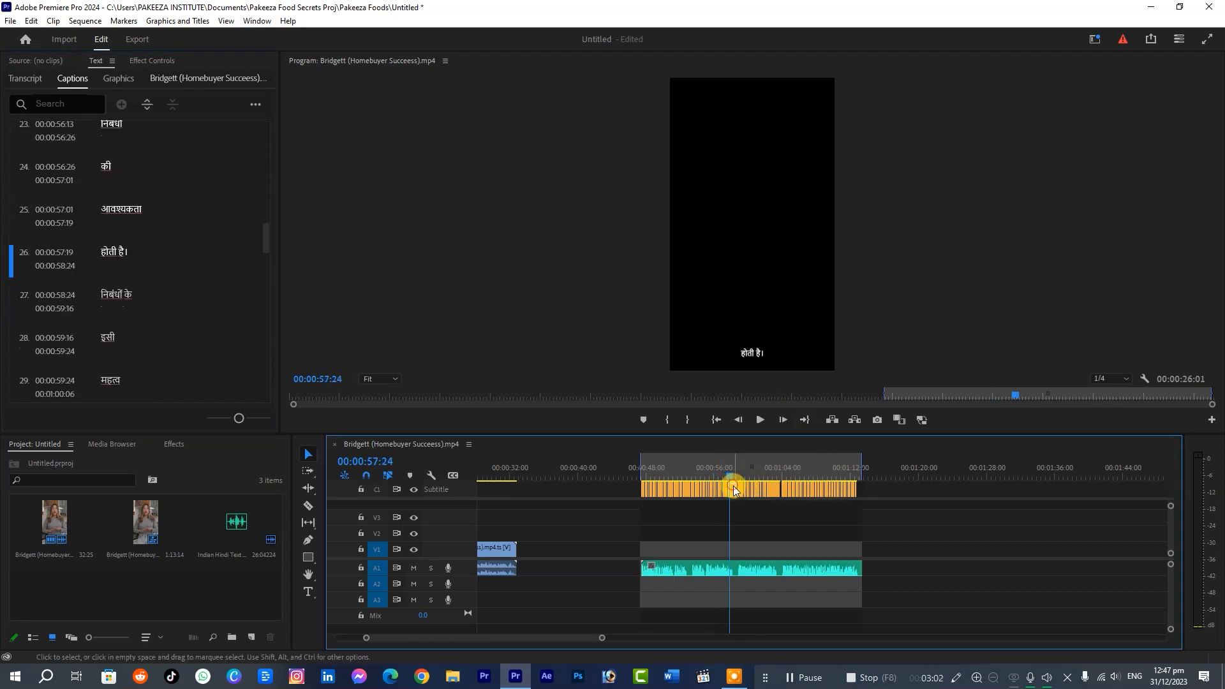
left_click_drag(874, 485, 600, 508)
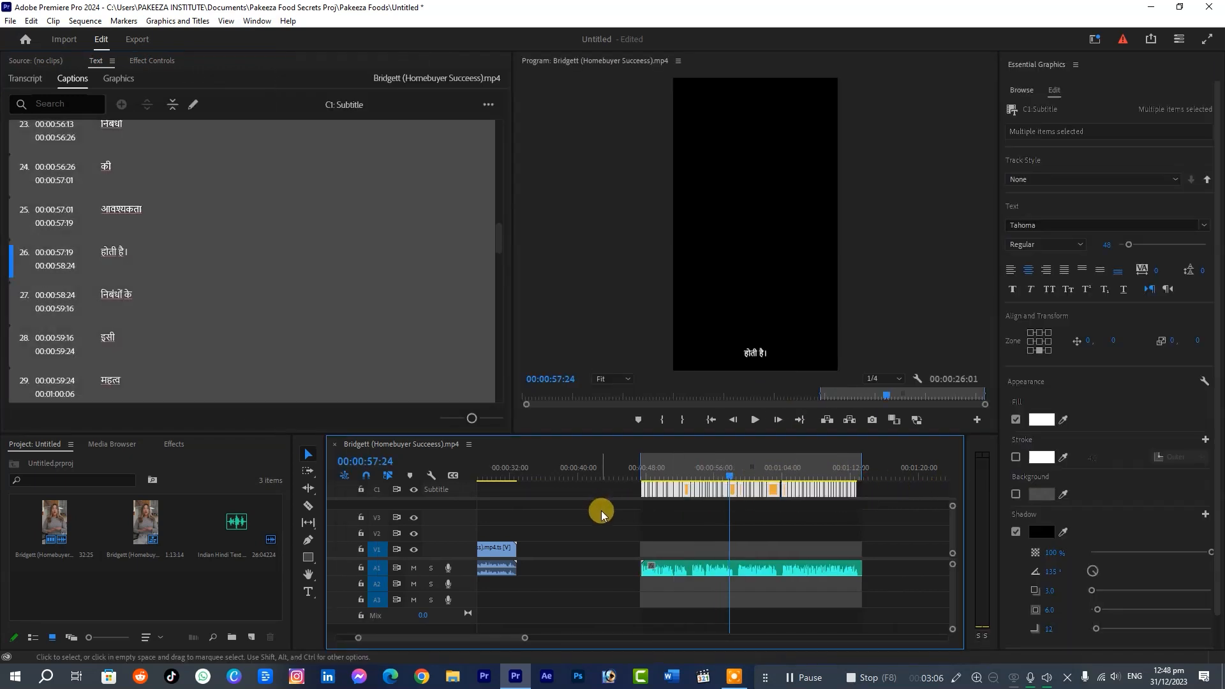
left_click(1142, 226)
type("mon")
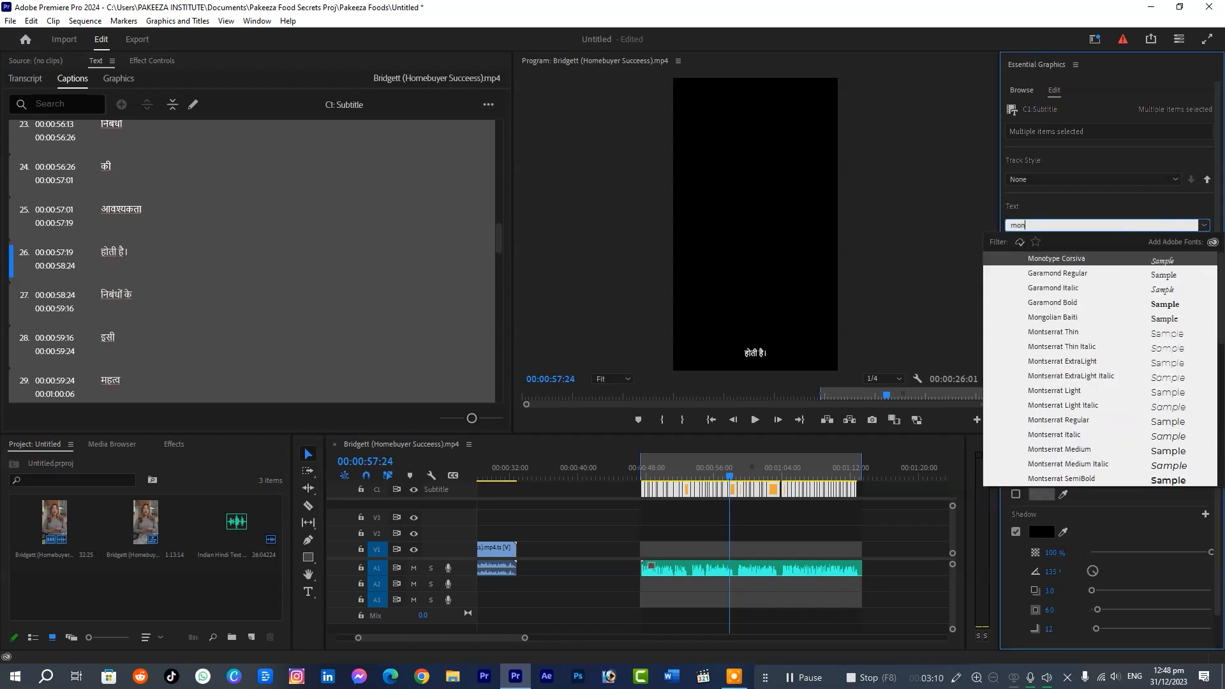
type("t")
scroll(1125, 410, "down", 1)
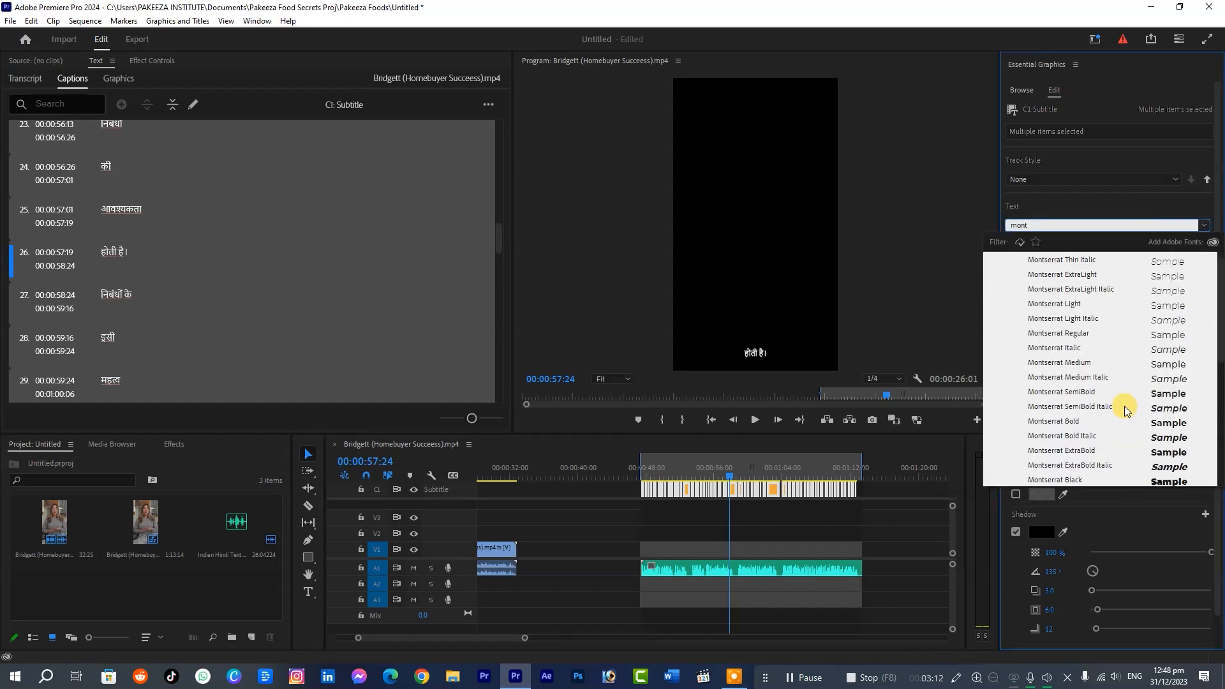
left_click(1064, 480)
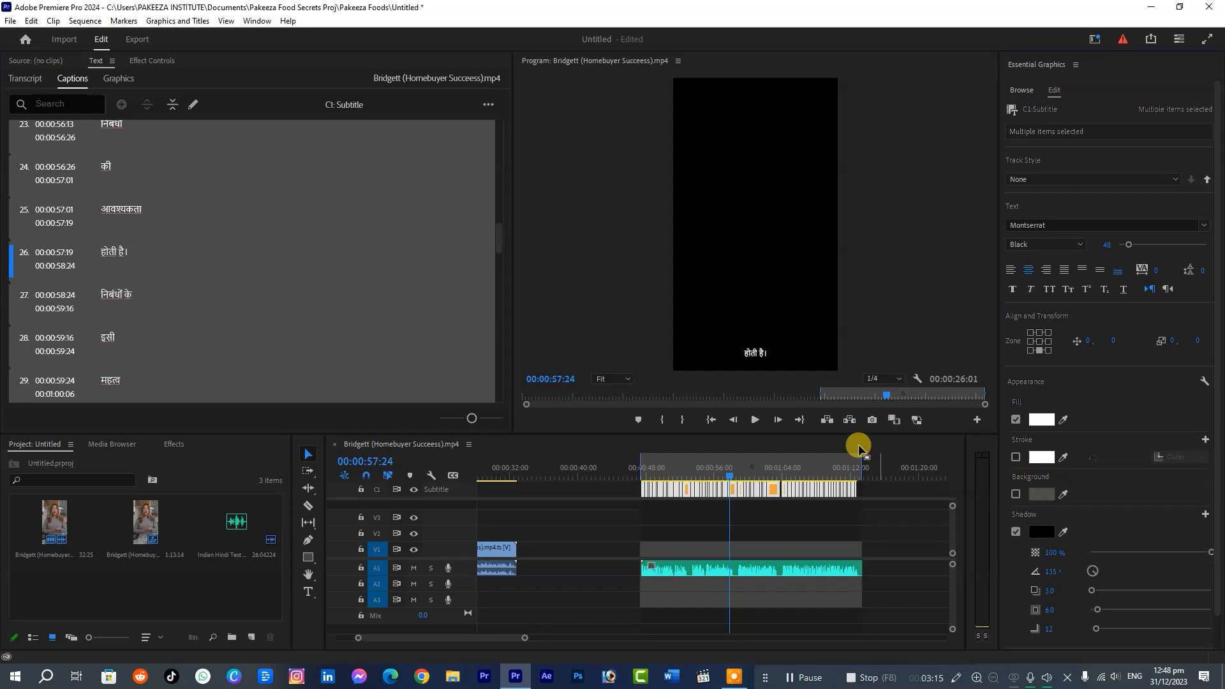
Step: Set the selected captions' font size to 100 and top align their text
left_click(1104, 244)
type("100")
key("Return")
left_click(1082, 270)
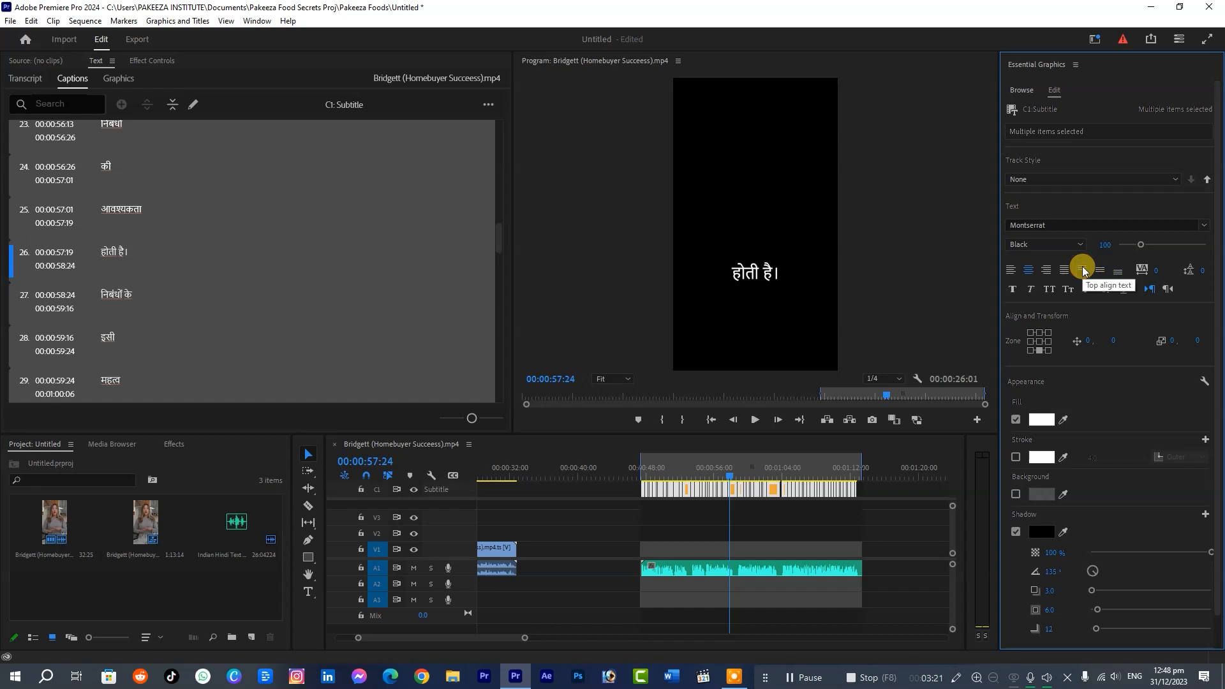
Step: Select all captions with the playhead at 00:00:53:05, set their fill color to yellow, and try an outer white stroke
left_click_drag(729, 474, 704, 465)
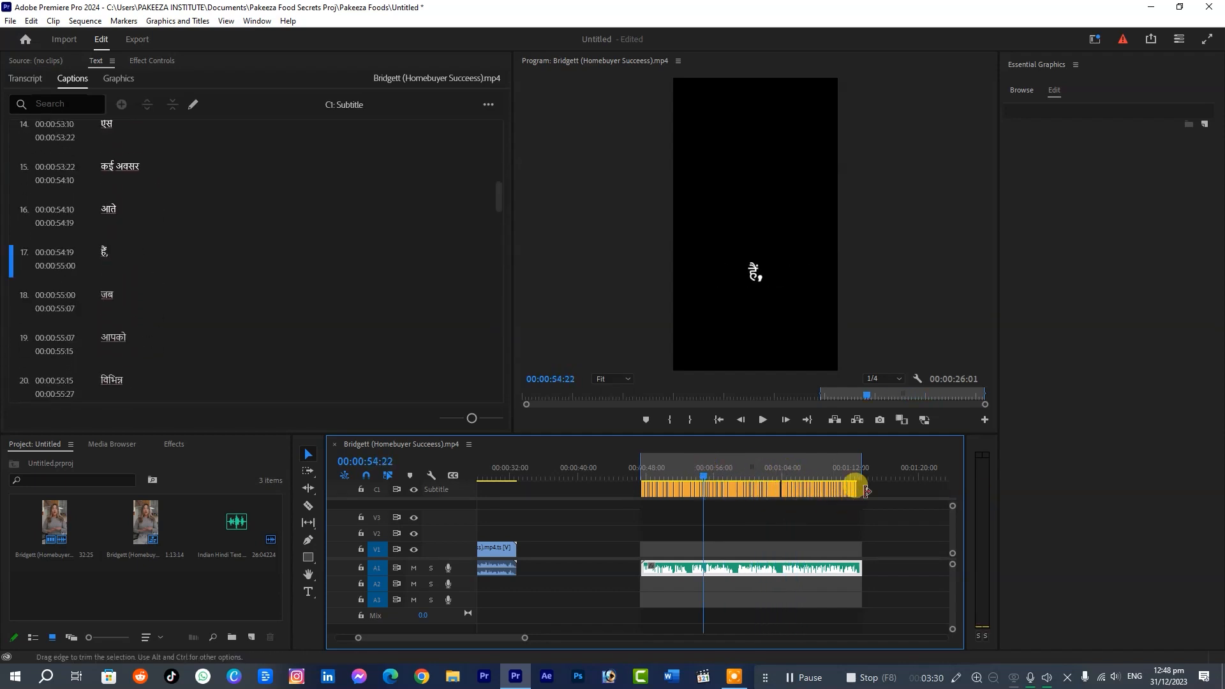
left_click(694, 473)
left_click_drag(694, 472, 690, 472)
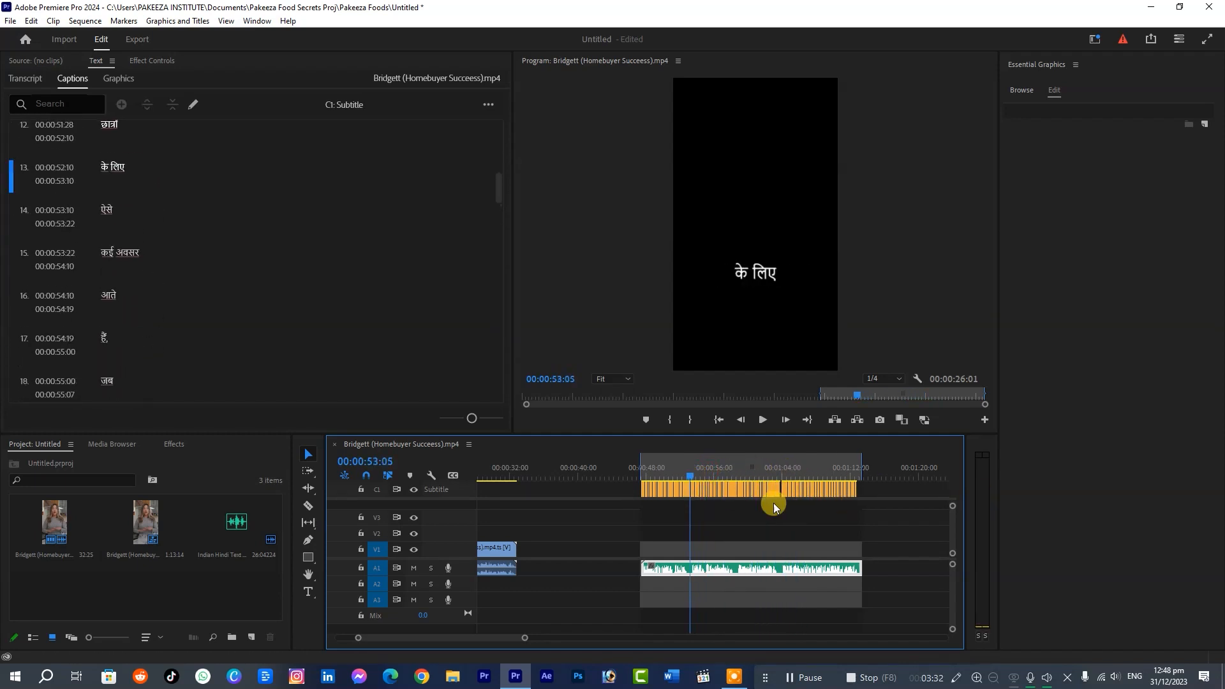
left_click_drag(872, 492, 582, 511)
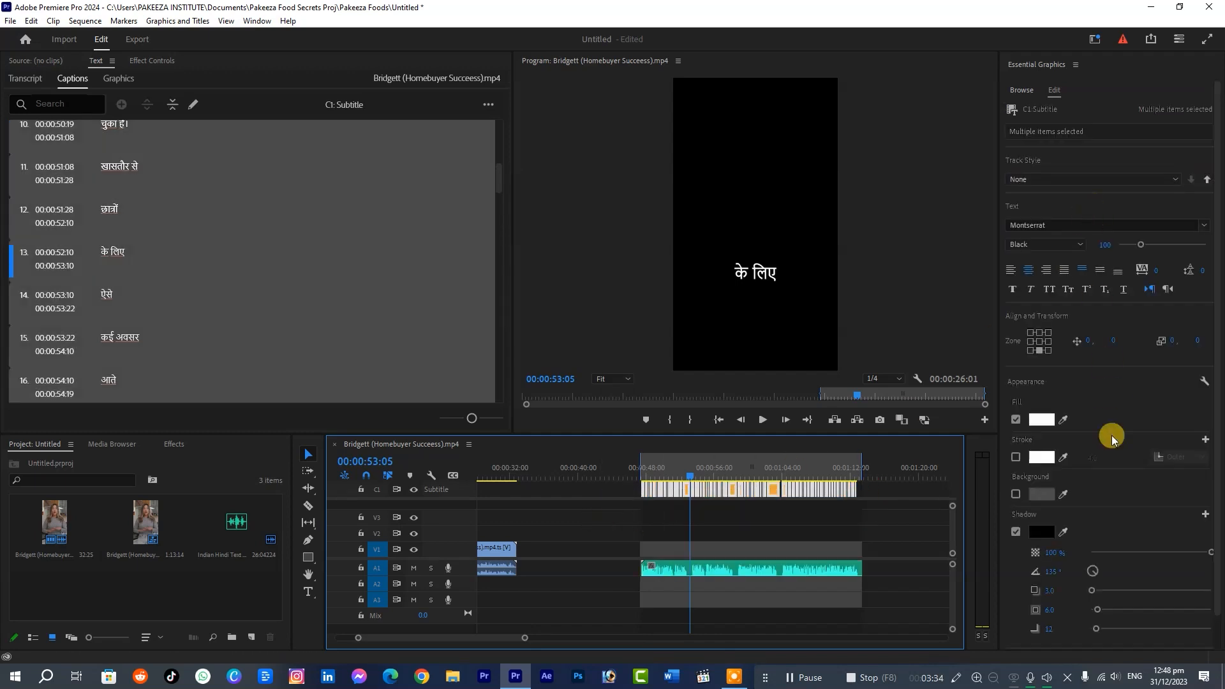
left_click(1041, 419)
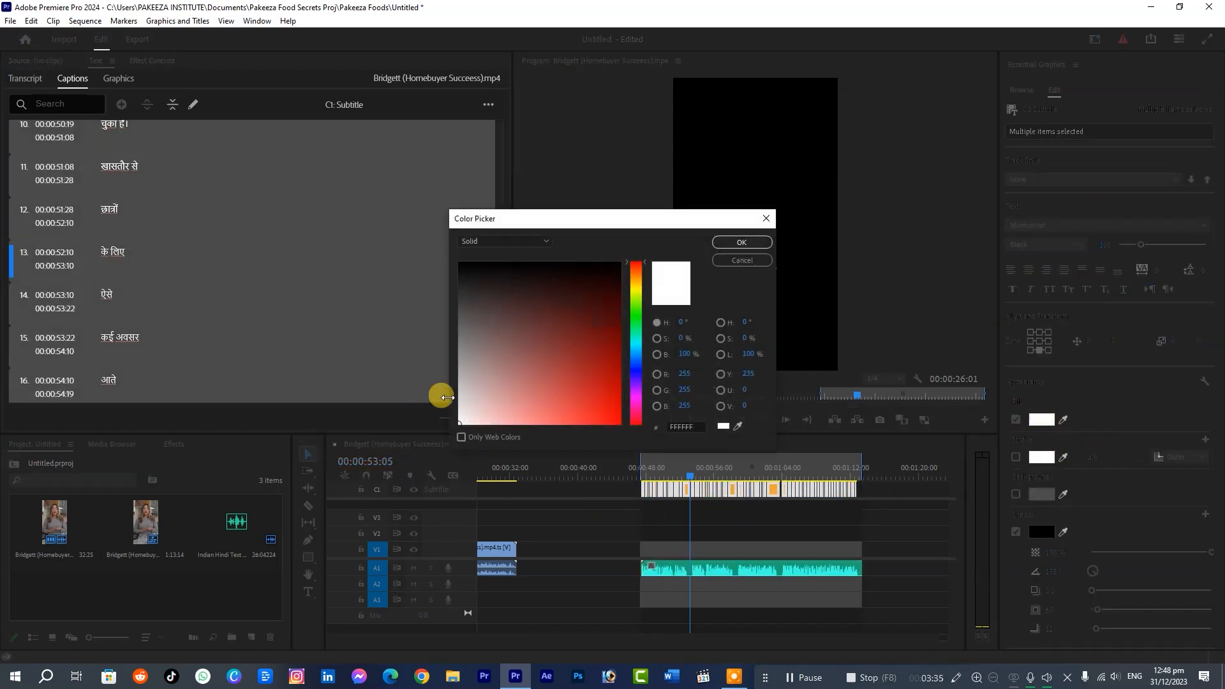
left_click(645, 293)
left_click(609, 403)
left_click(742, 242)
left_click(1016, 457)
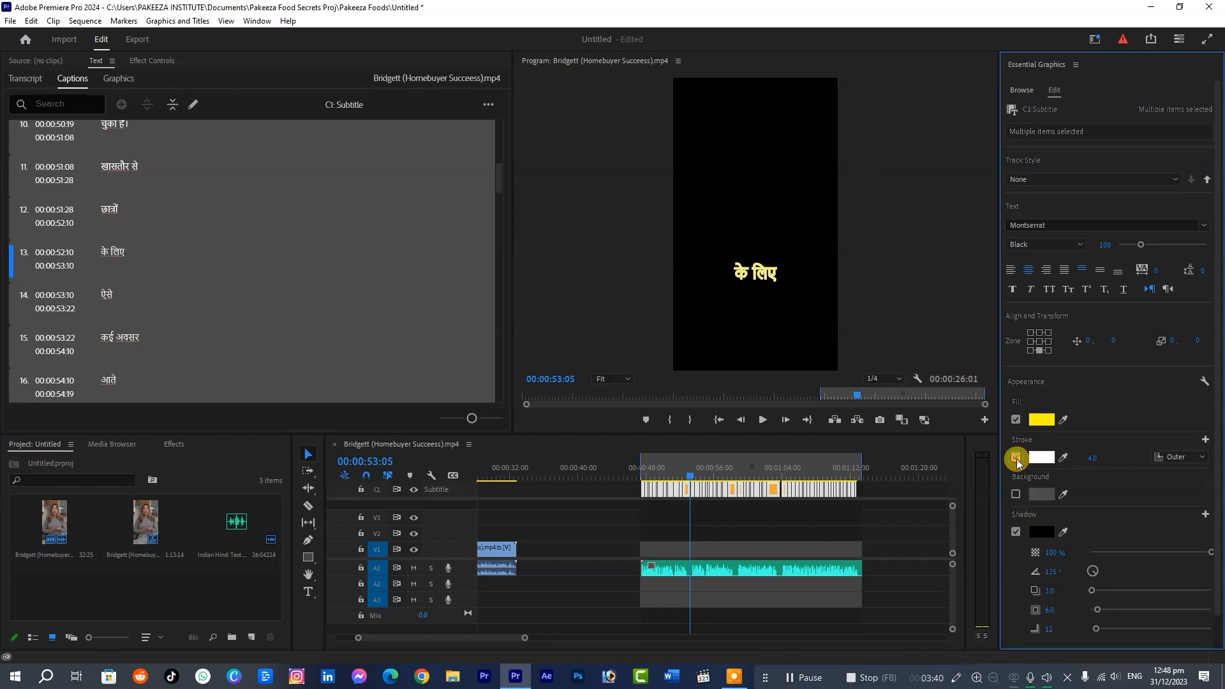
left_click(1015, 457)
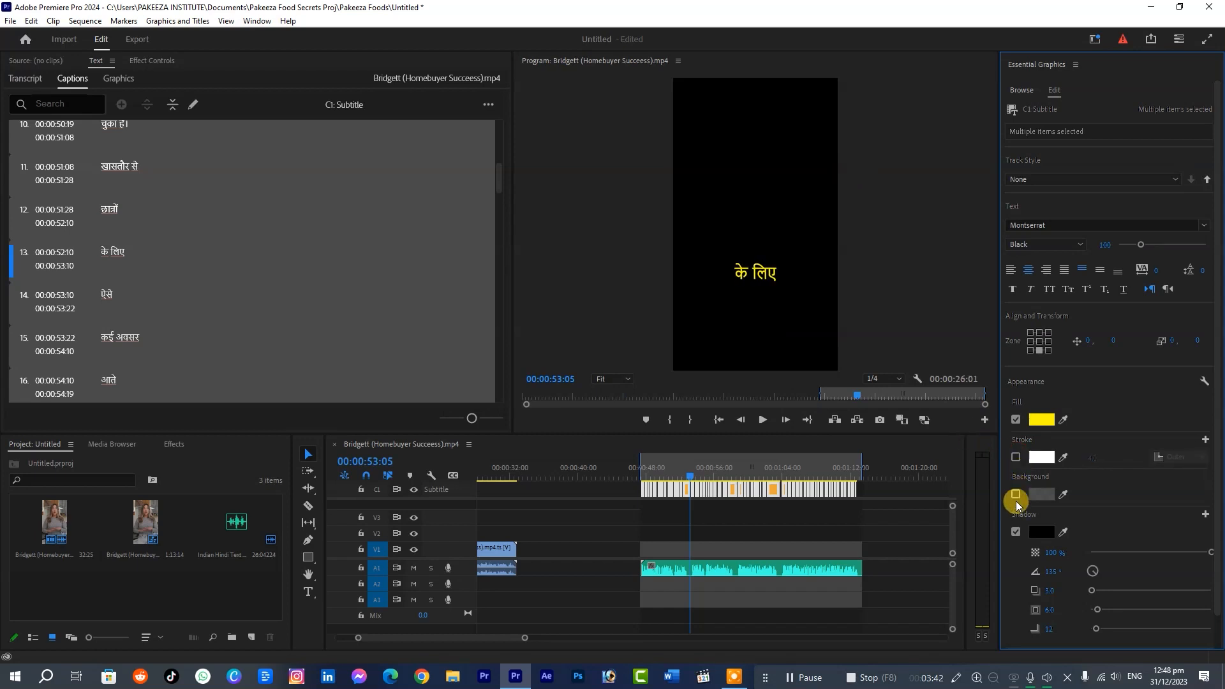
Step: Move the playhead to 00:00:52:26 and select all captions on the subtitle track
mouse_move(691, 474)
left_mouse_down()
mouse_move(744, 473)
mouse_move(688, 472)
left_mouse_up()
left_click_drag(877, 488, 582, 516)
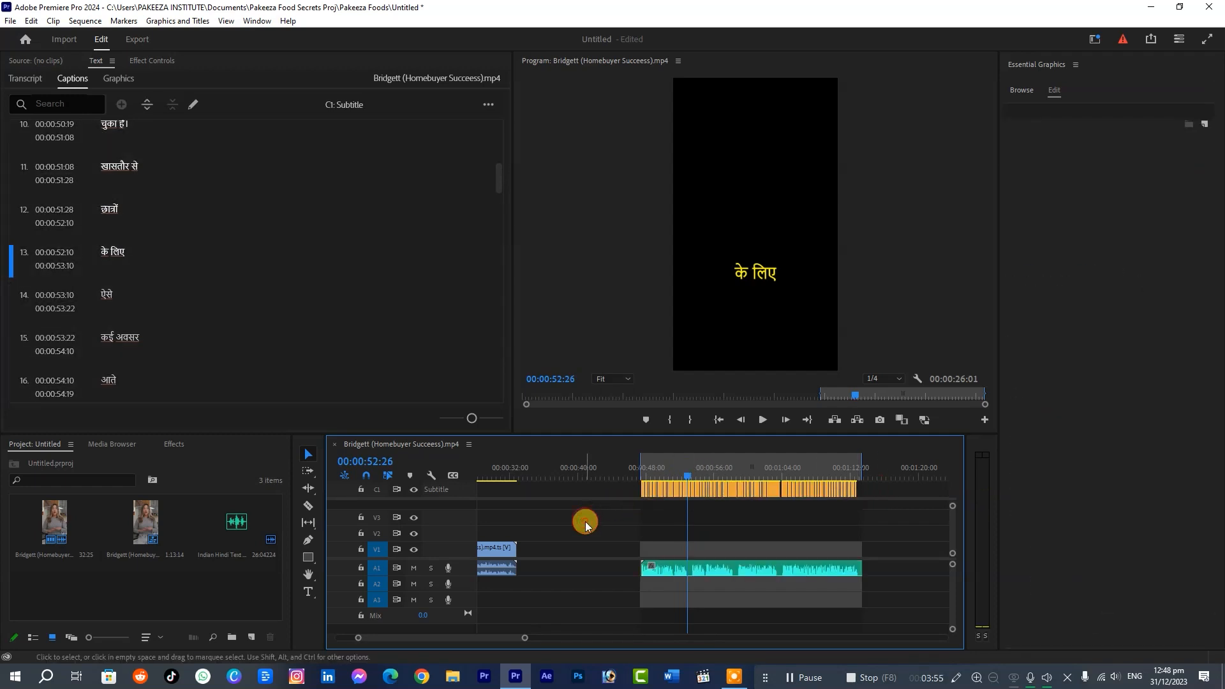